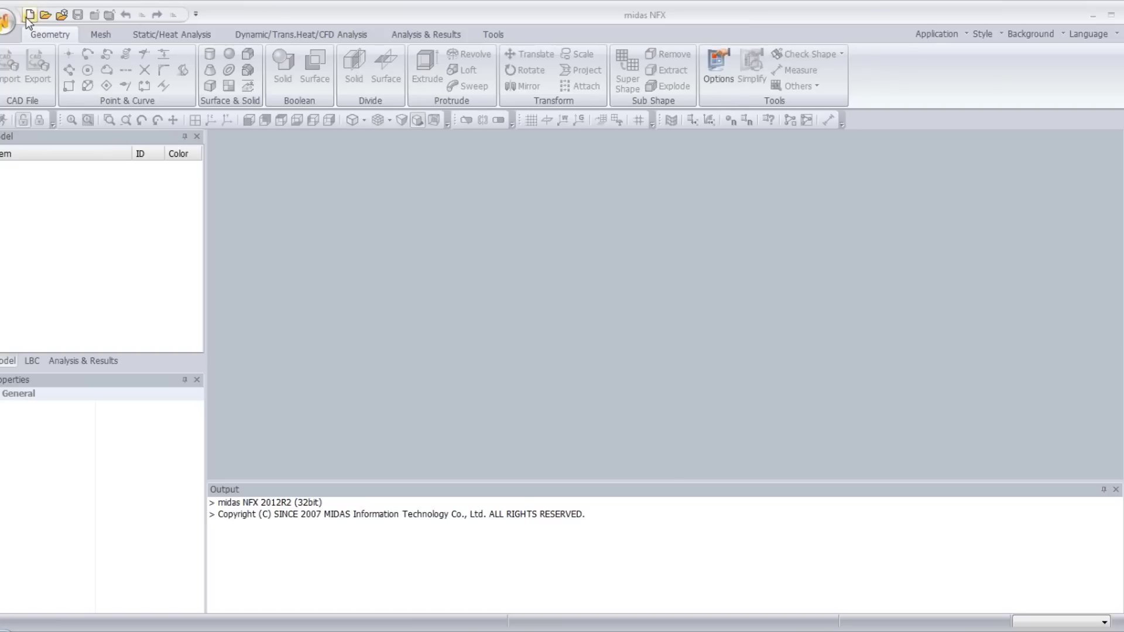
Open the 'impact model' file from the application menu
left_click(7, 20)
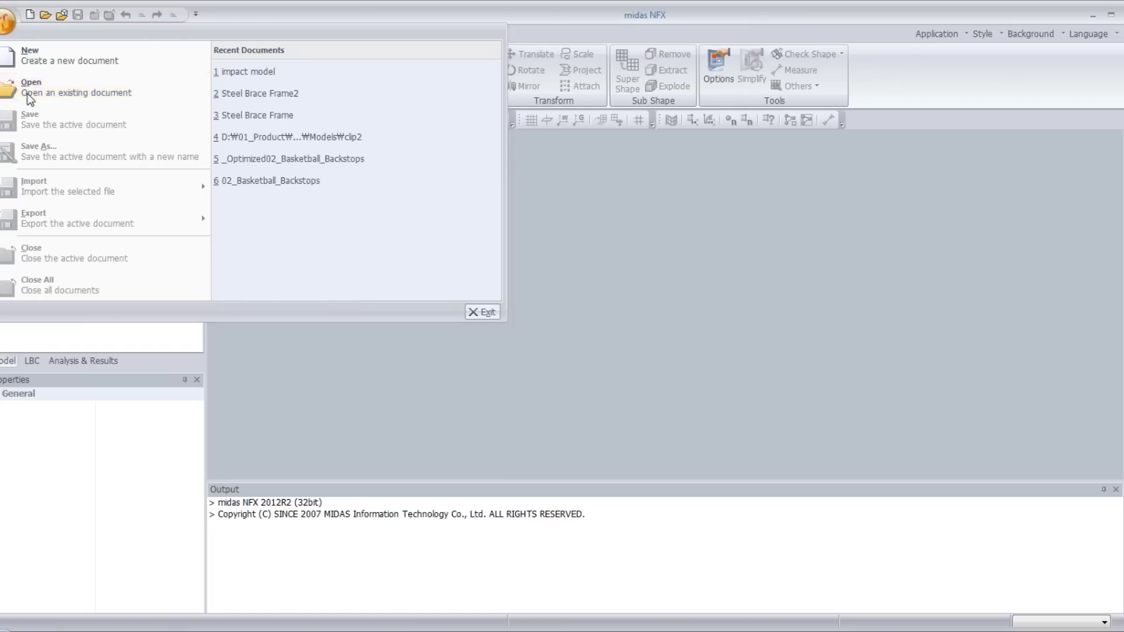
left_click(28, 92)
left_click(418, 240)
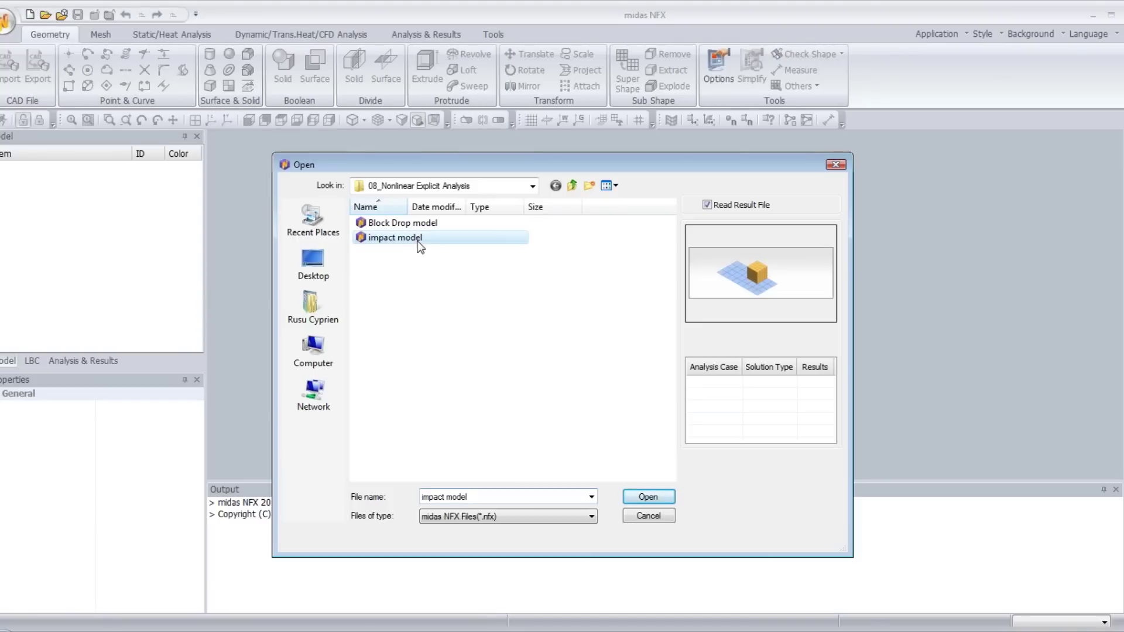
left_click(648, 497)
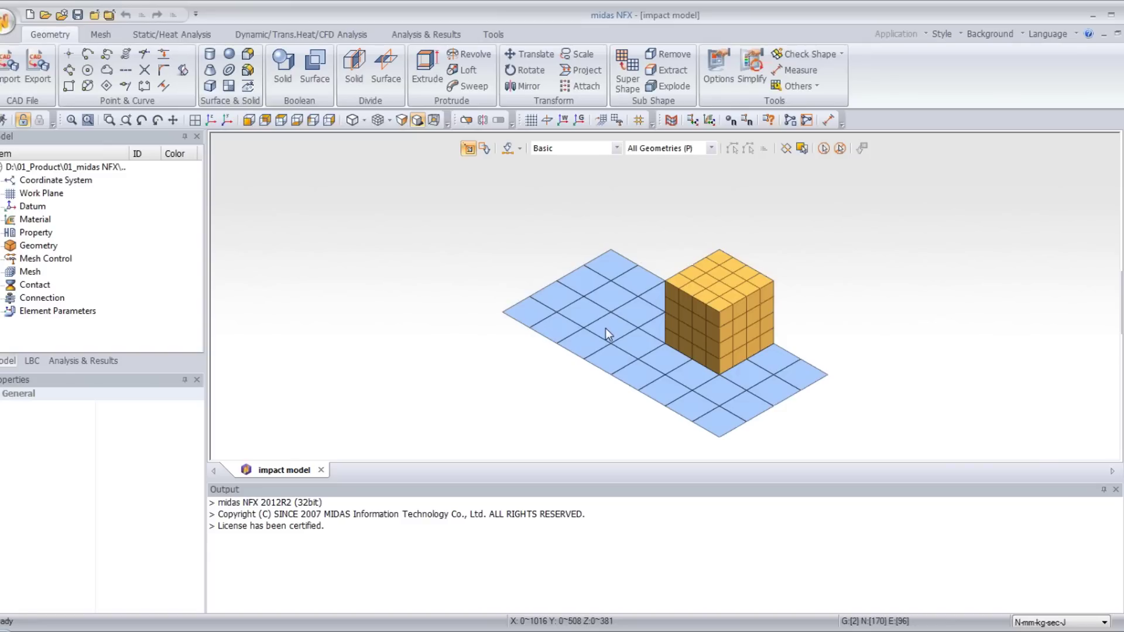
middle_click_drag(644, 325, 627, 321)
scroll(627, 321, "up", 1)
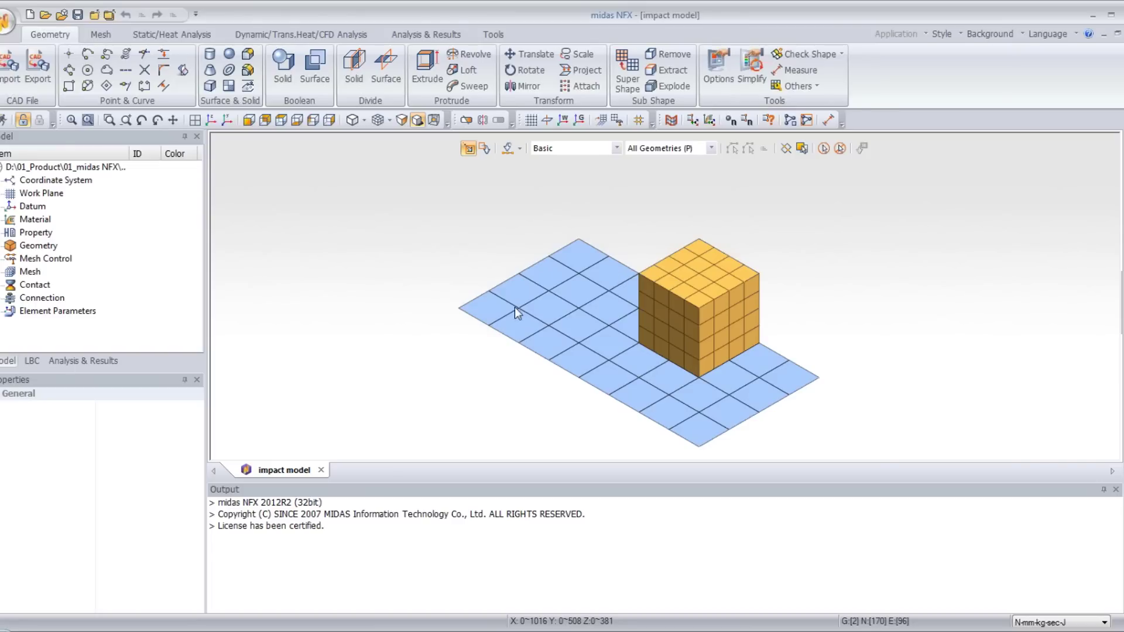
middle_click_drag(685, 321, 756, 325)
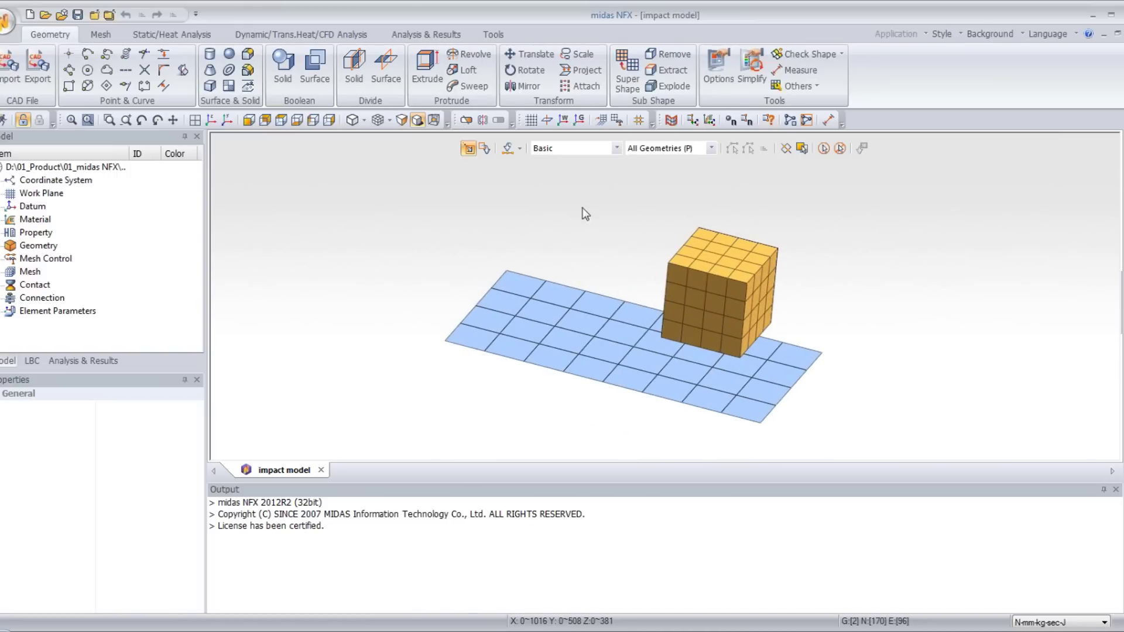
middle_click_drag(583, 208, 562, 212)
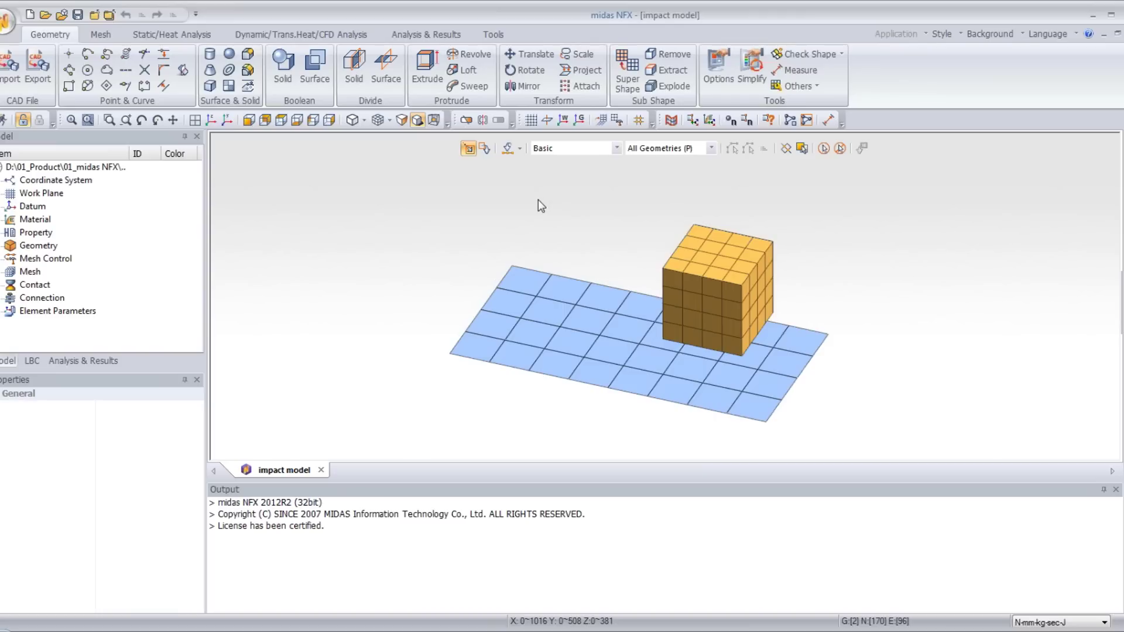
middle_click_drag(622, 334, 664, 338)
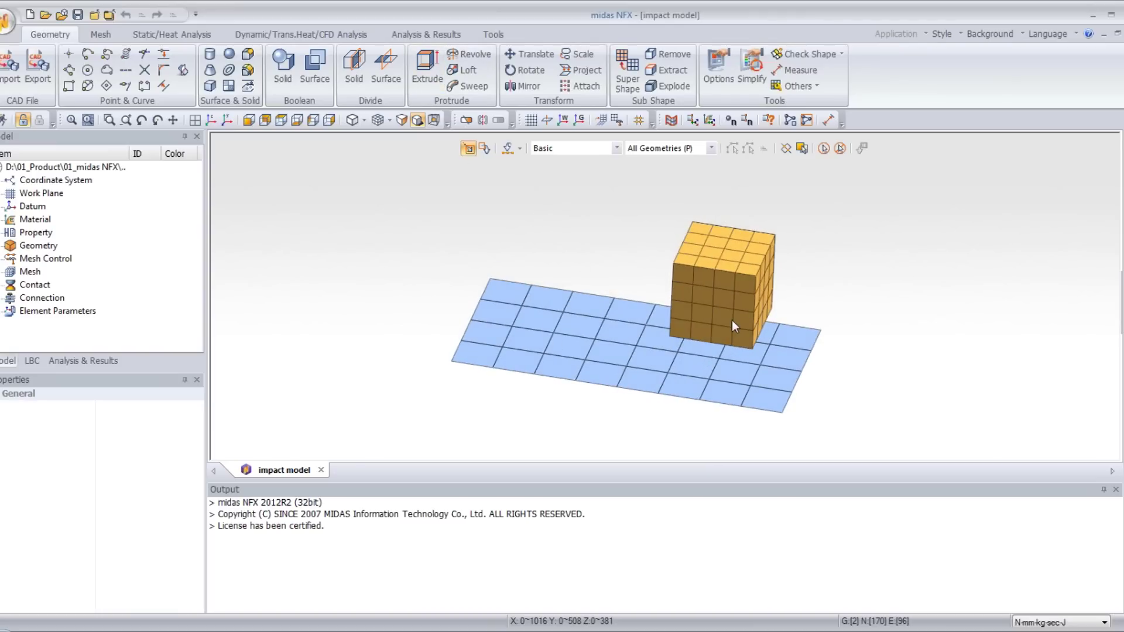
left_click(103, 36)
Fully fix the five plate left-edge nodes as Constraint-1 in Boundary Set-1
left_click(150, 34)
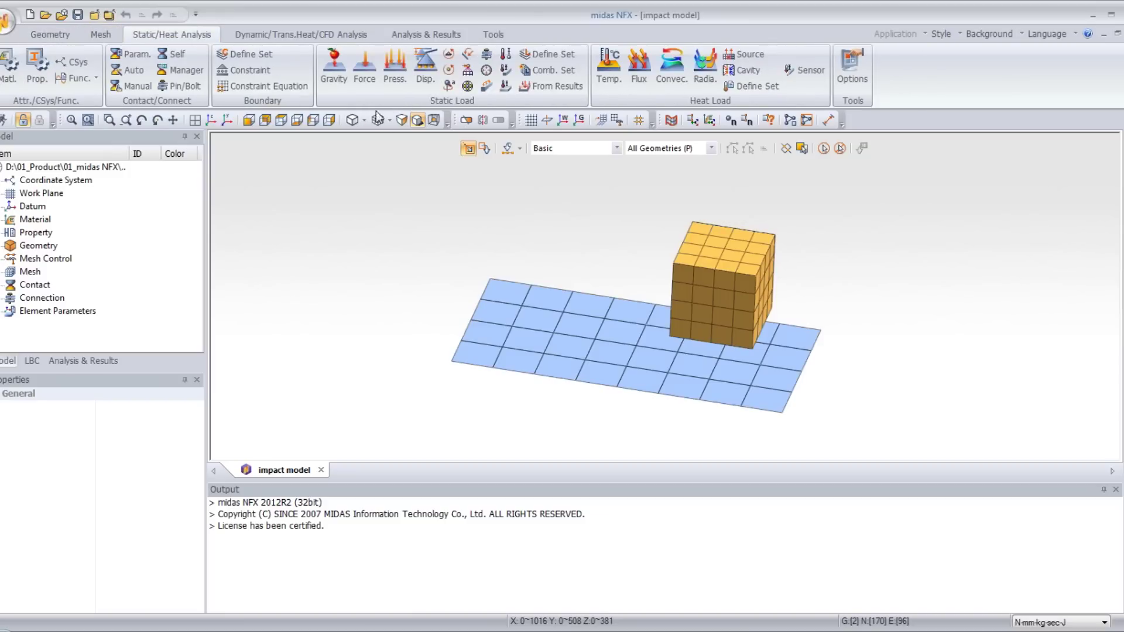
left_click(243, 72)
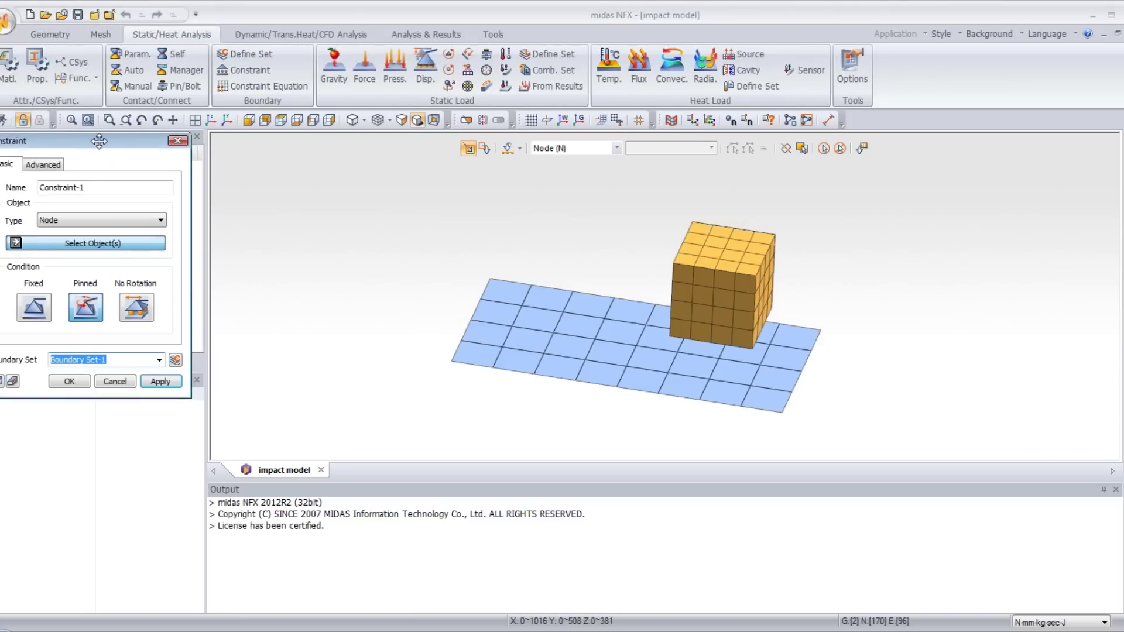
left_click_drag(99, 141, 278, 190)
middle_click_drag(722, 368, 764, 364)
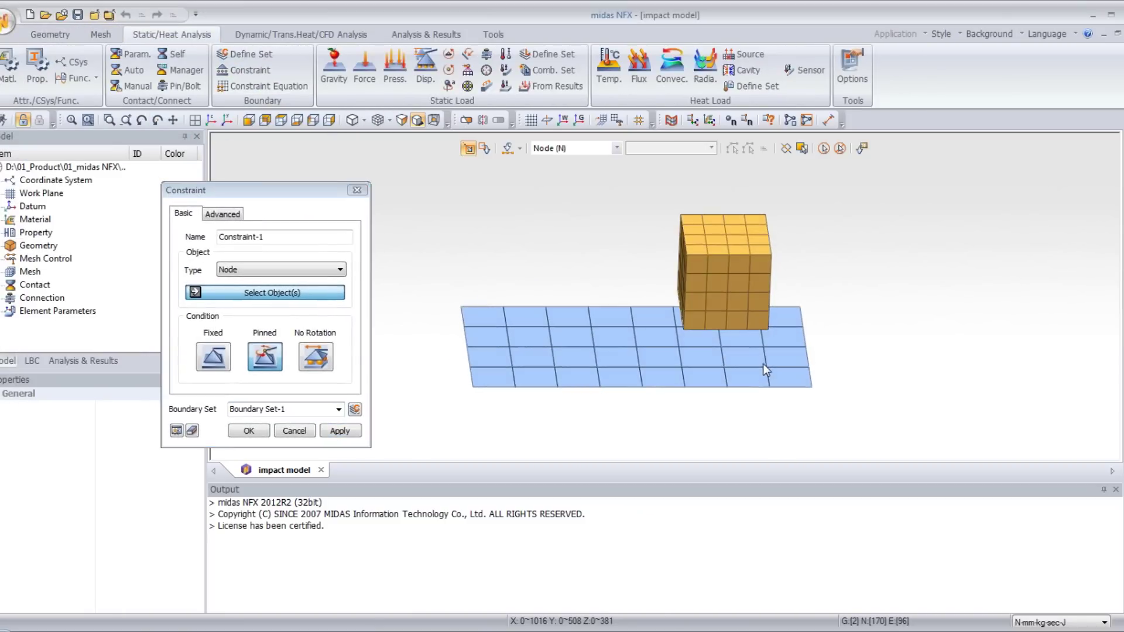
left_click_drag(432, 283, 482, 415)
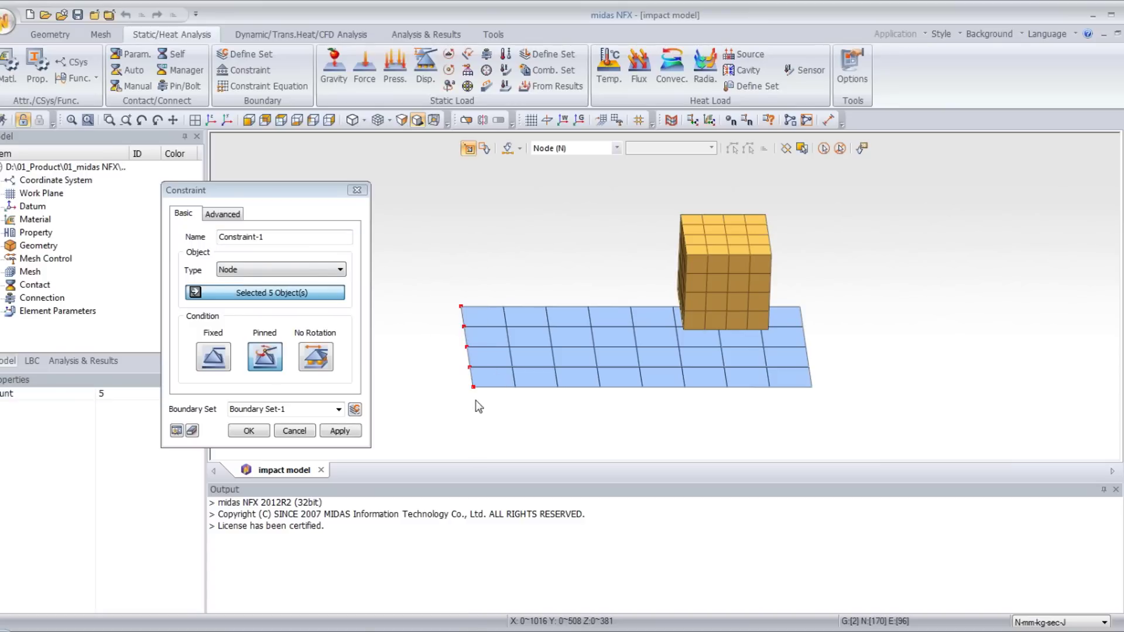
left_click(215, 361)
left_click(257, 432)
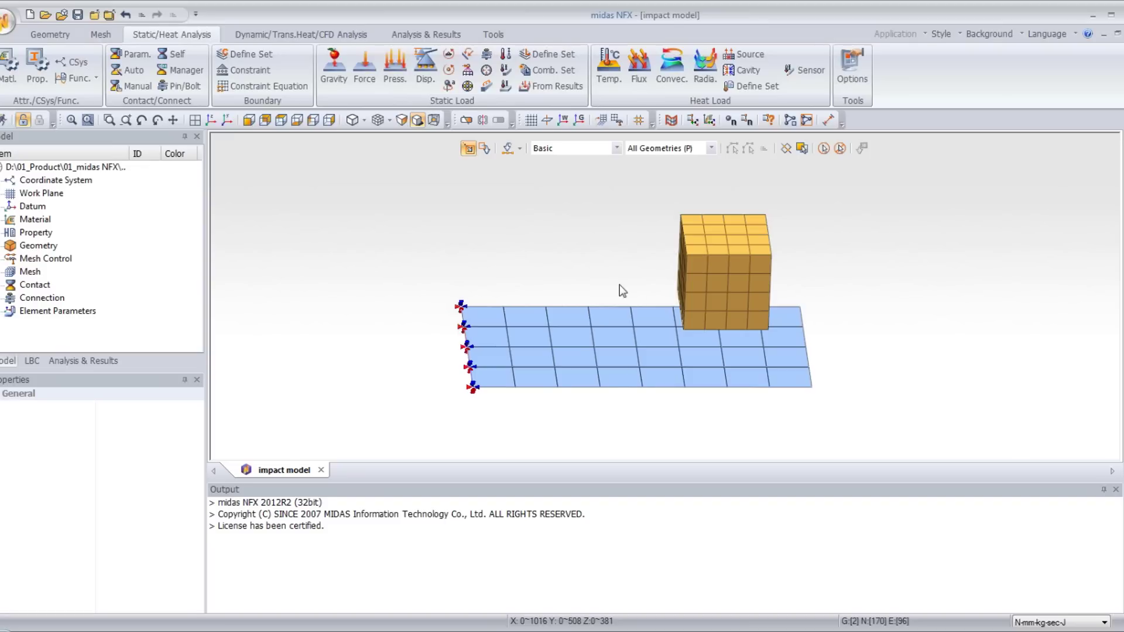
mouse_move(620, 284)
middle_mouse_down()
mouse_move(573, 261)
mouse_move(609, 284)
middle_mouse_up()
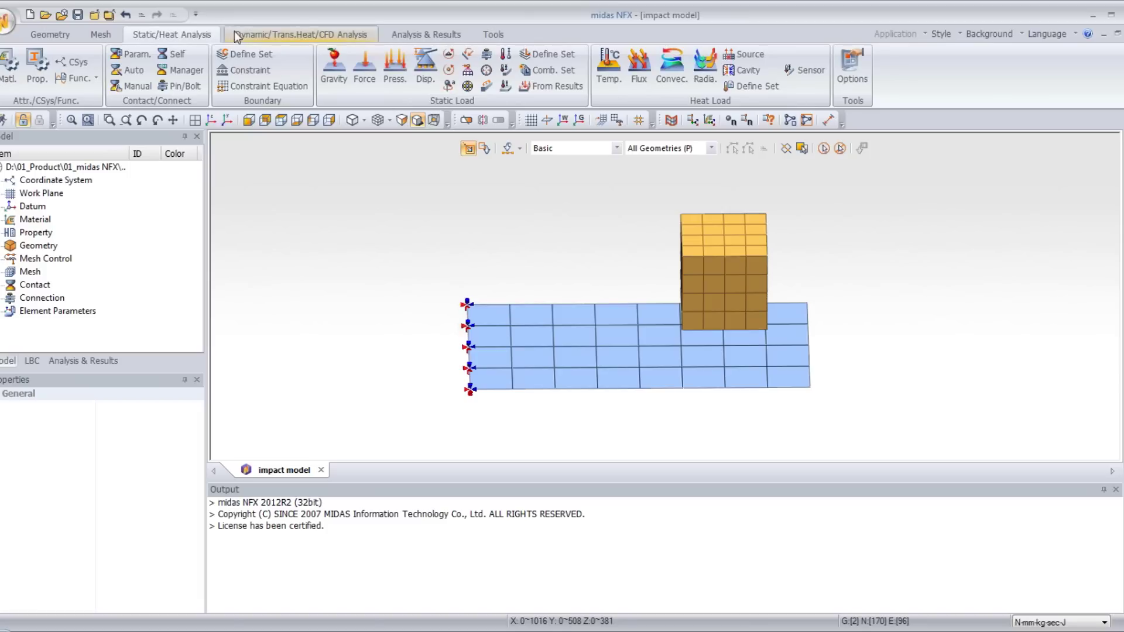
Start a General manual contact pair with the cube's 96 faces as master
left_click(136, 86)
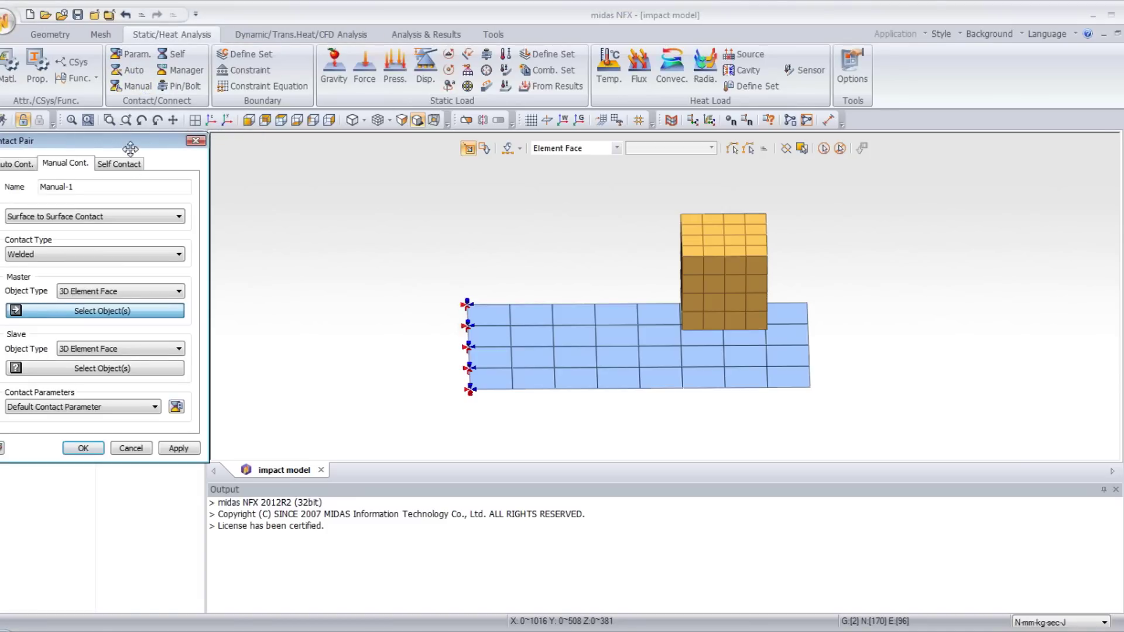
left_click_drag(130, 149, 252, 179)
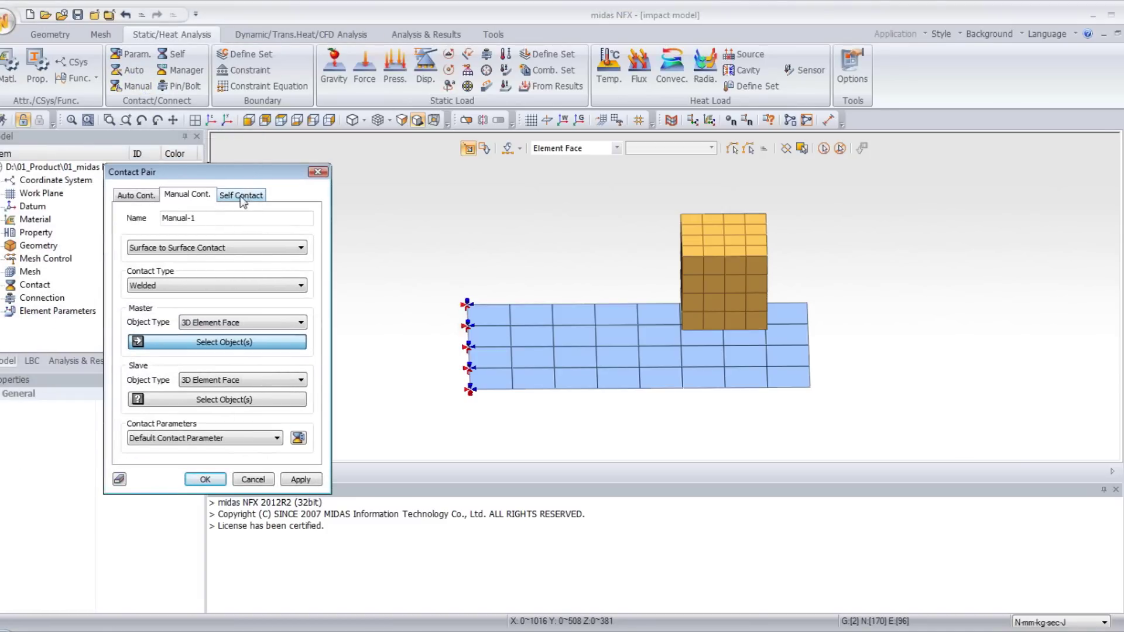
left_click(176, 286)
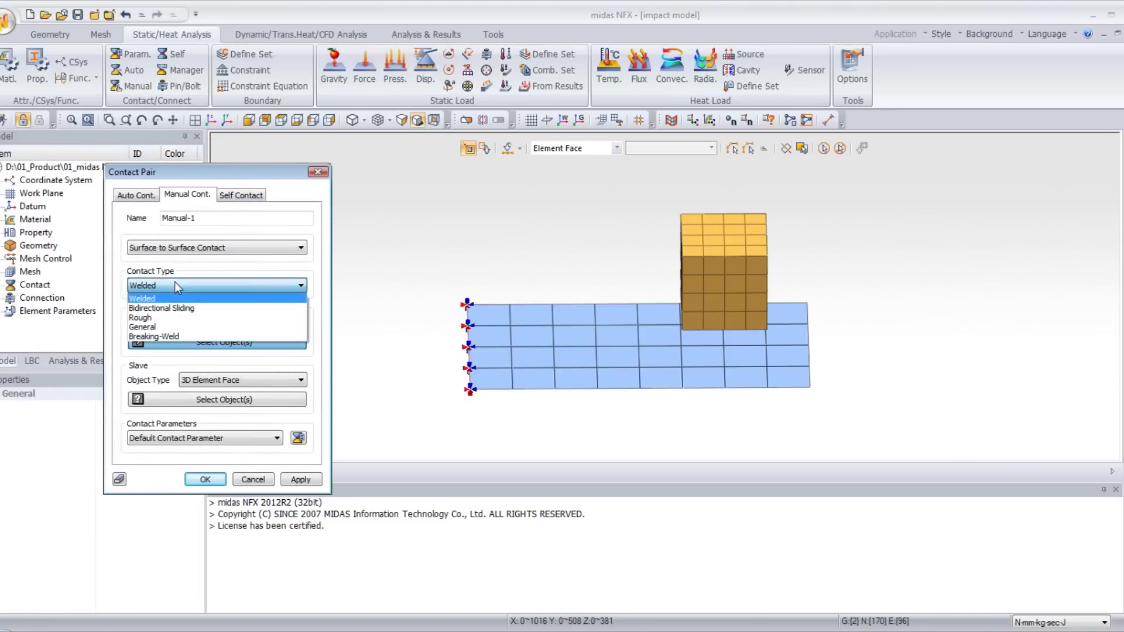
left_click(179, 327)
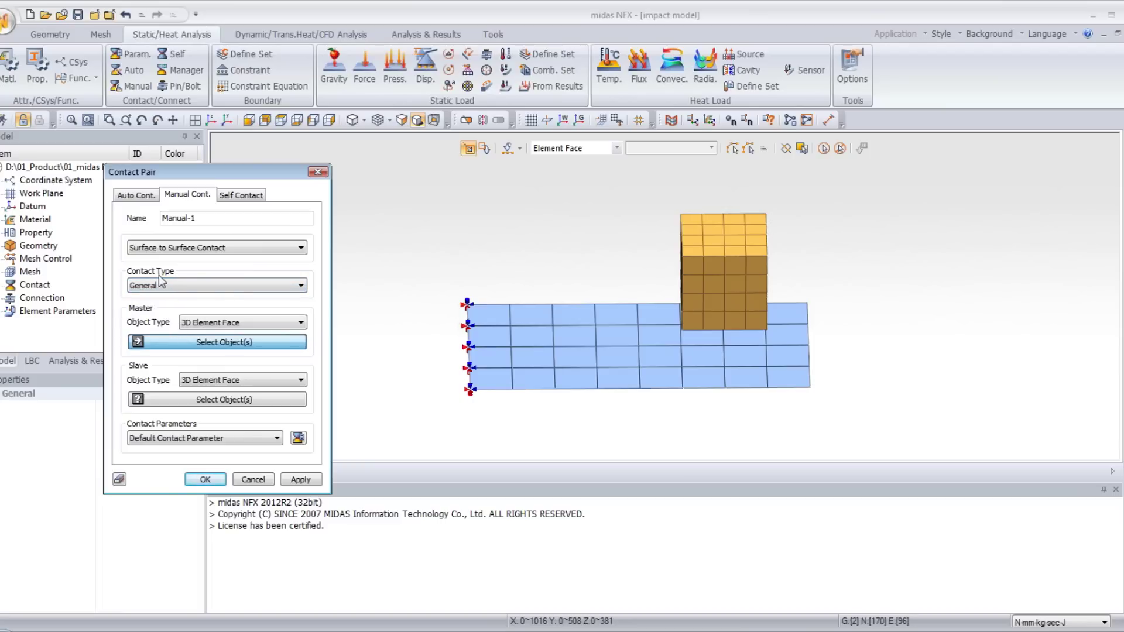
left_click(207, 345)
middle_click_drag(692, 323, 634, 193)
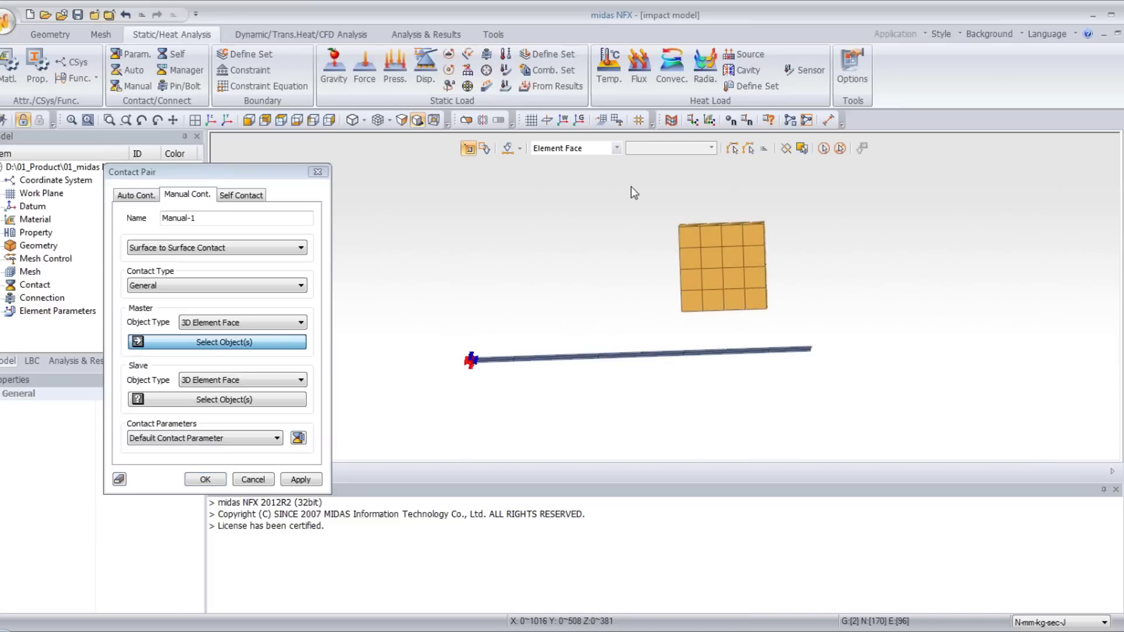
left_click_drag(634, 193, 804, 336)
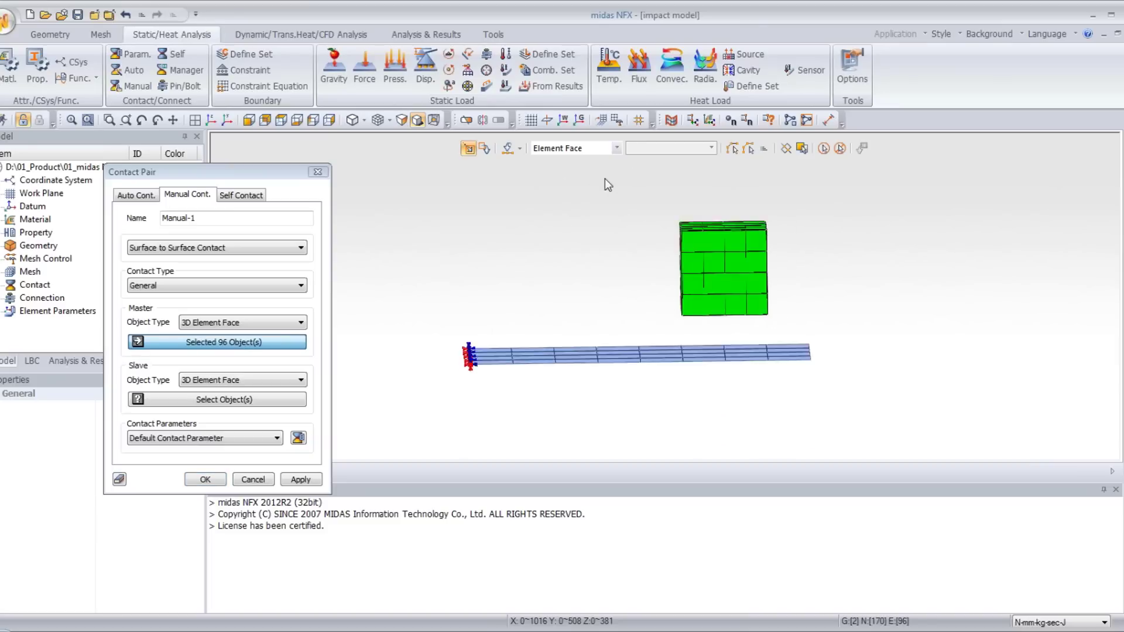
middle_click_drag(606, 178, 585, 210)
Set the slave to the plate's 32 2D elements and create contact Manual-1
left_click(204, 373)
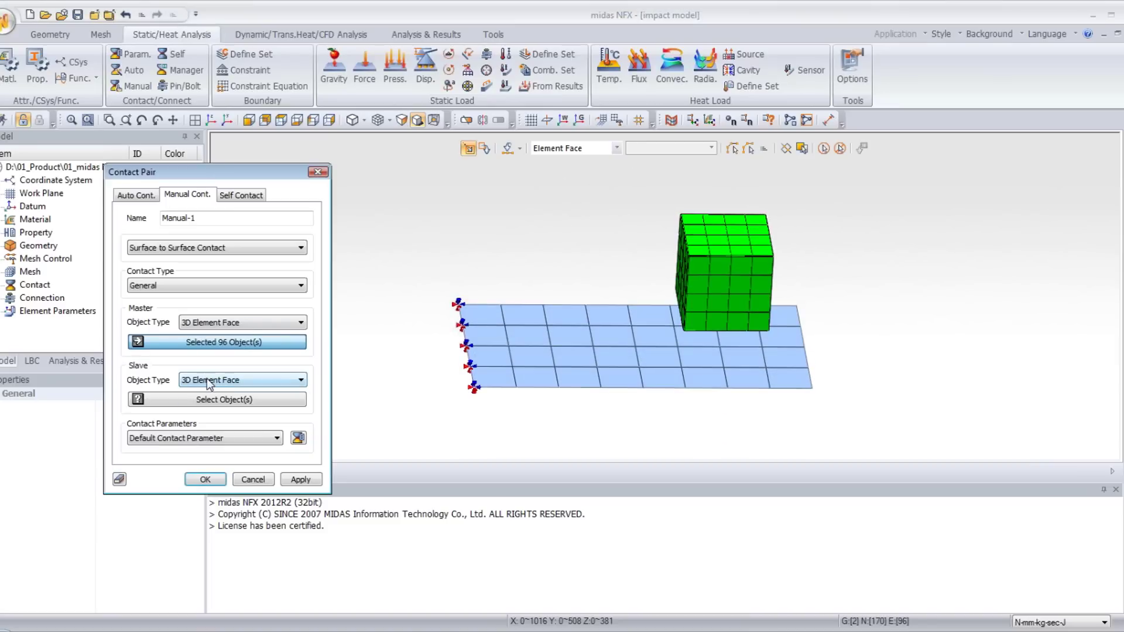
left_click(207, 379)
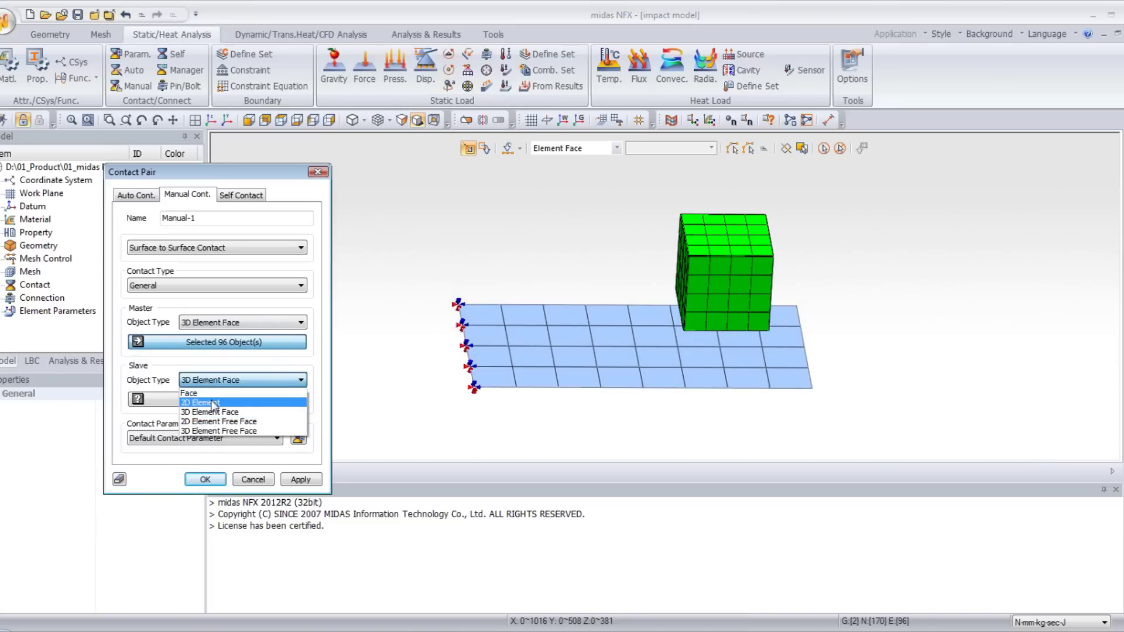
left_click(210, 401)
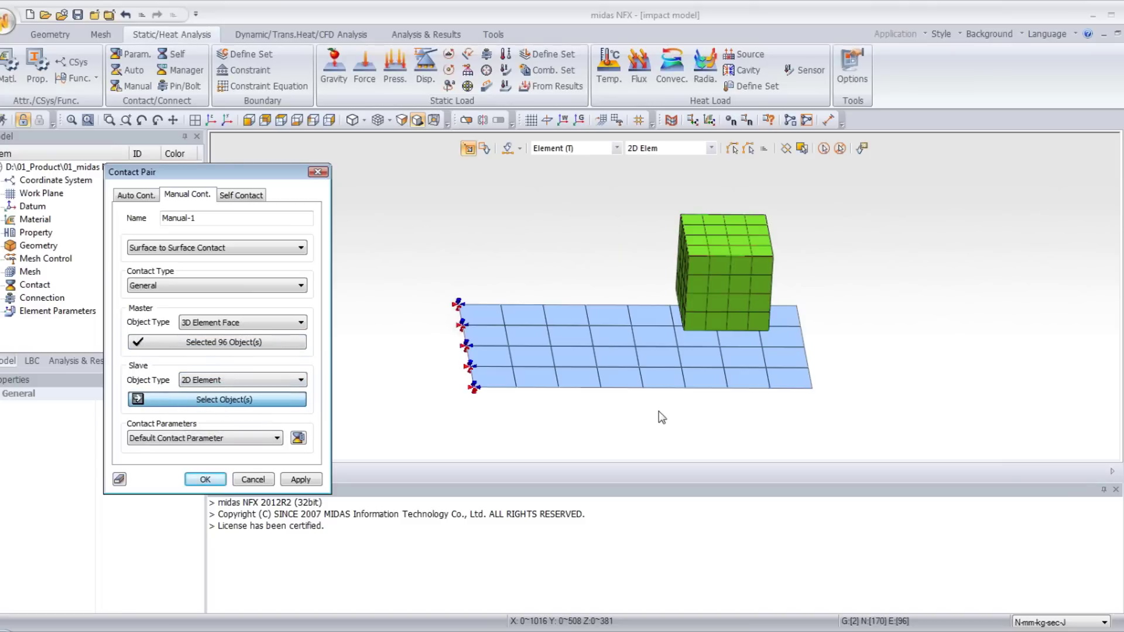
middle_click_drag(659, 409, 670, 401)
left_click_drag(421, 324, 854, 421)
middle_click_drag(655, 210, 650, 213)
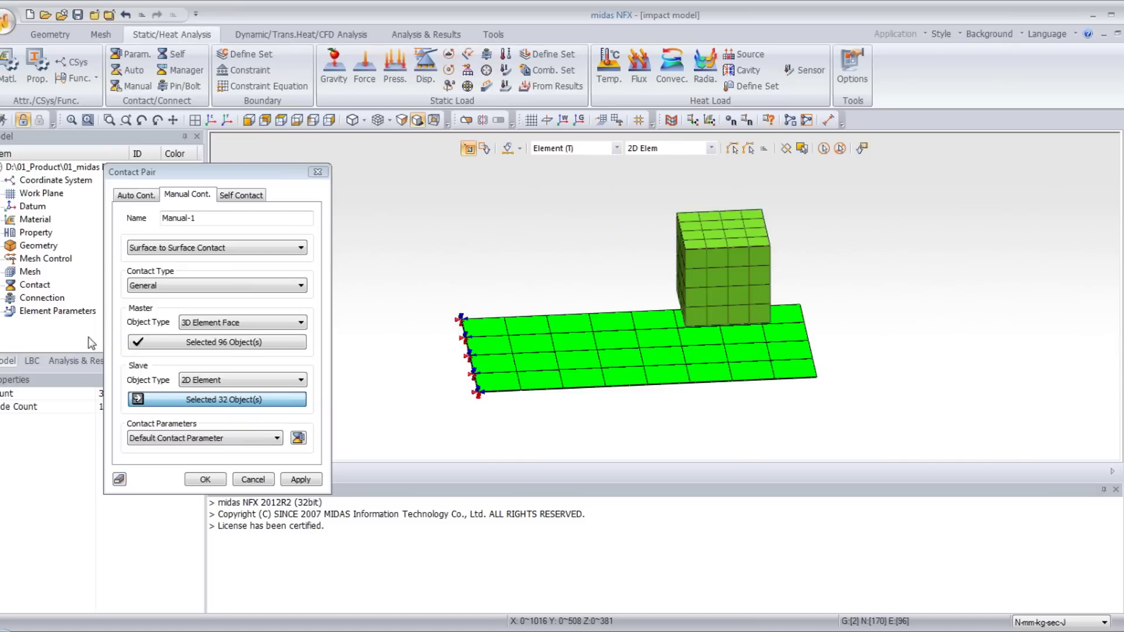
left_click(206, 480)
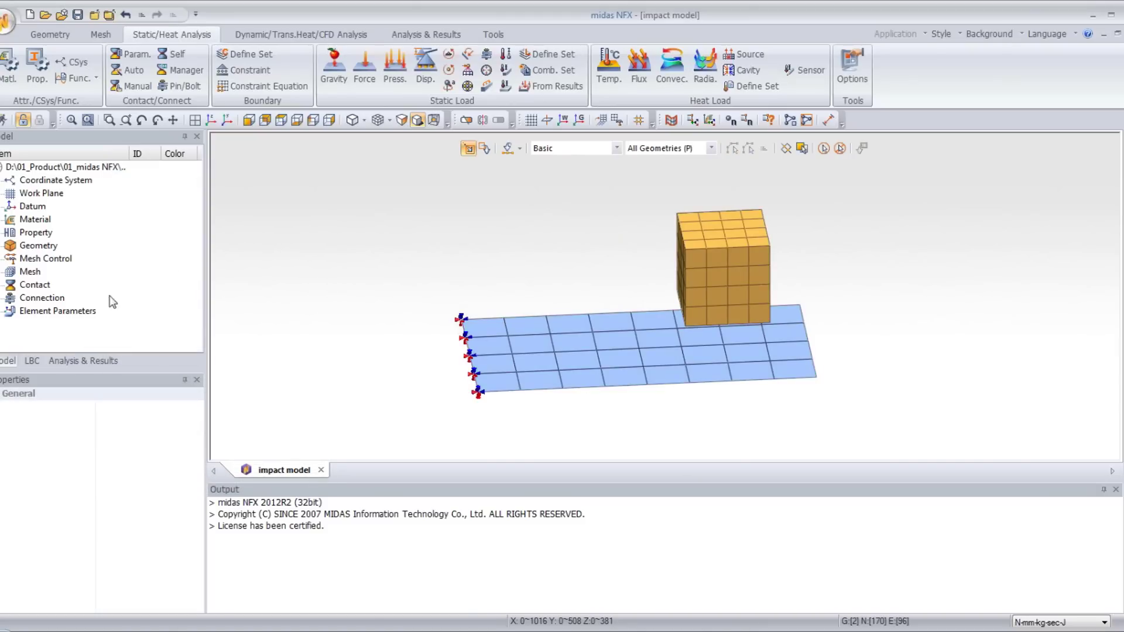
Review the Manual-1 contact pair's properties, then collapse the Contact branch
left_click(1, 285)
left_click(11, 311)
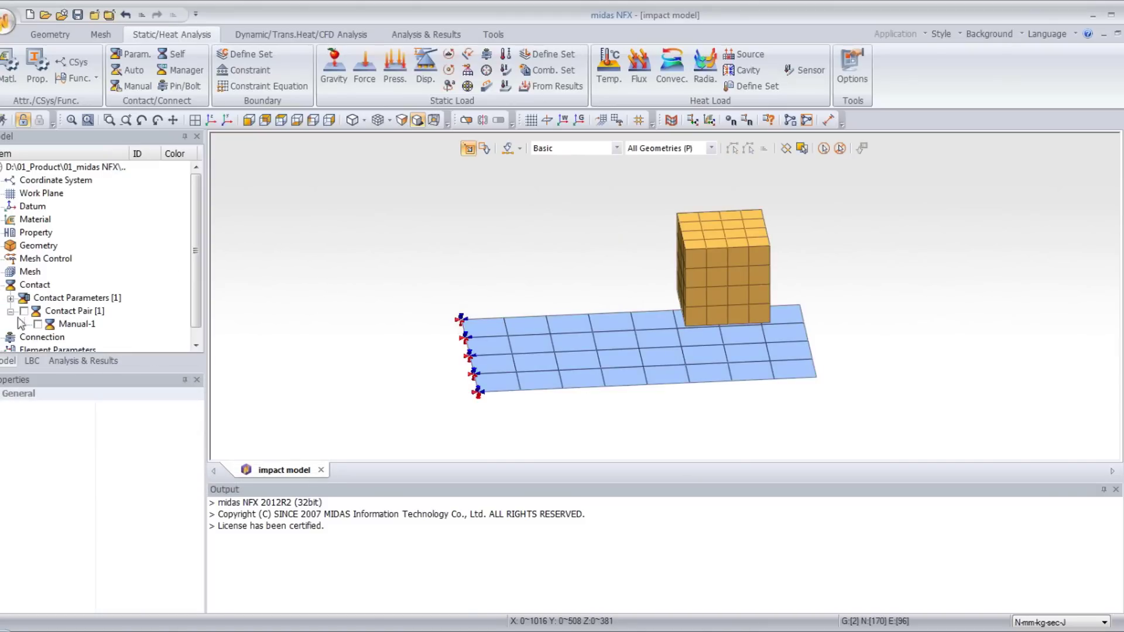
left_click(69, 326)
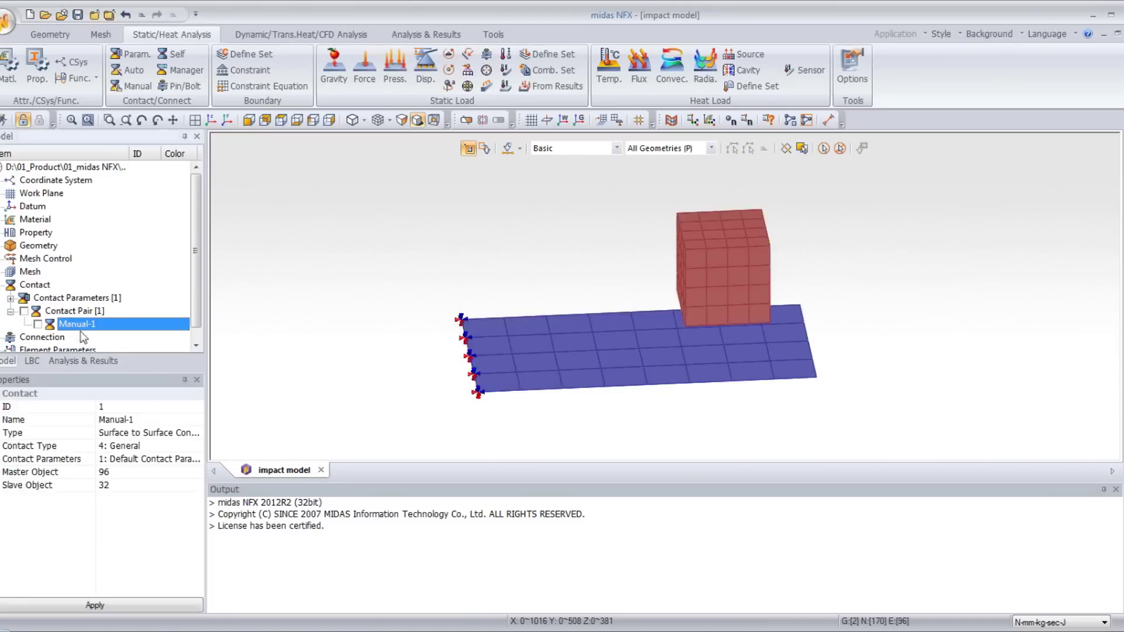
middle_click_drag(637, 414, 618, 372)
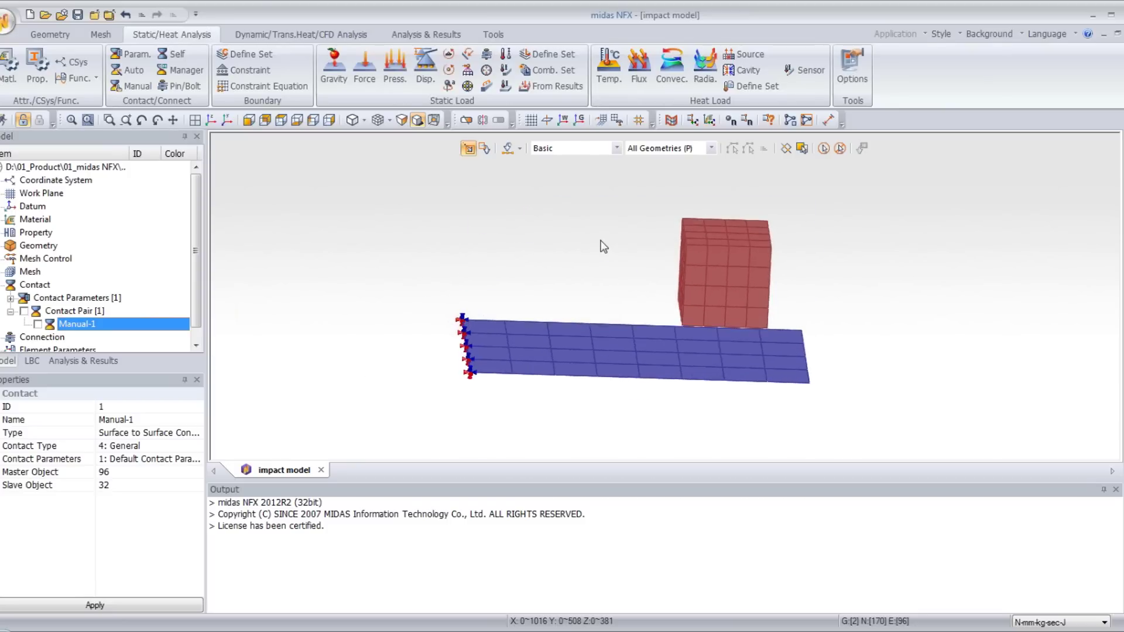
middle_click_drag(603, 246, 596, 244)
left_click(2, 286)
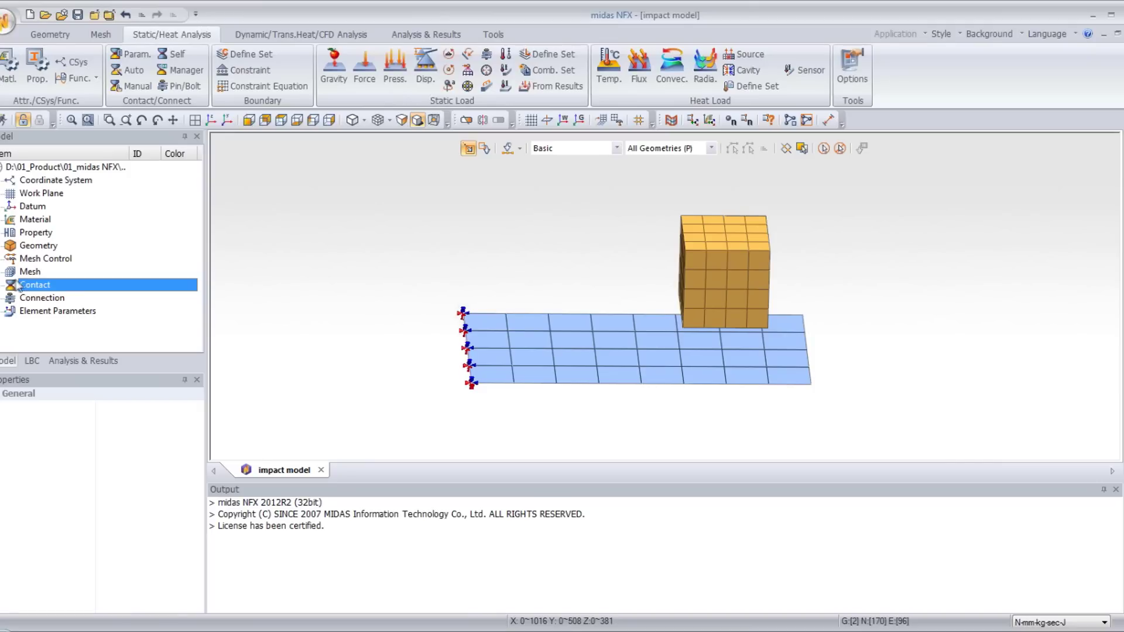
left_click(270, 39)
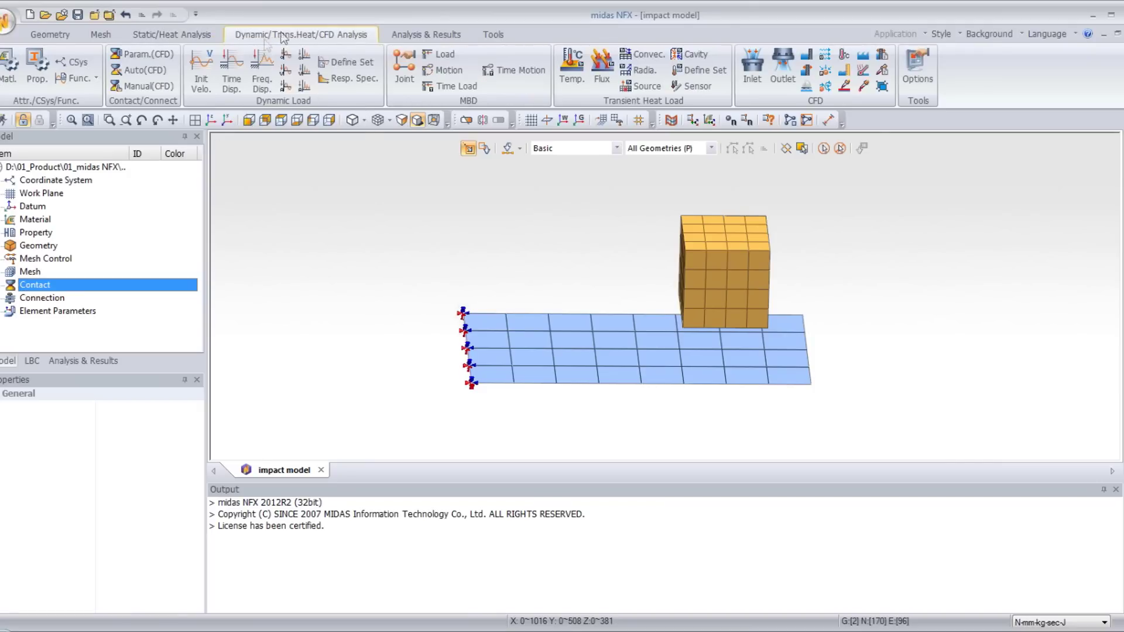
Assign an initial velocity Tz = -2000 mm/sec to all 125 cube nodes
left_click(201, 79)
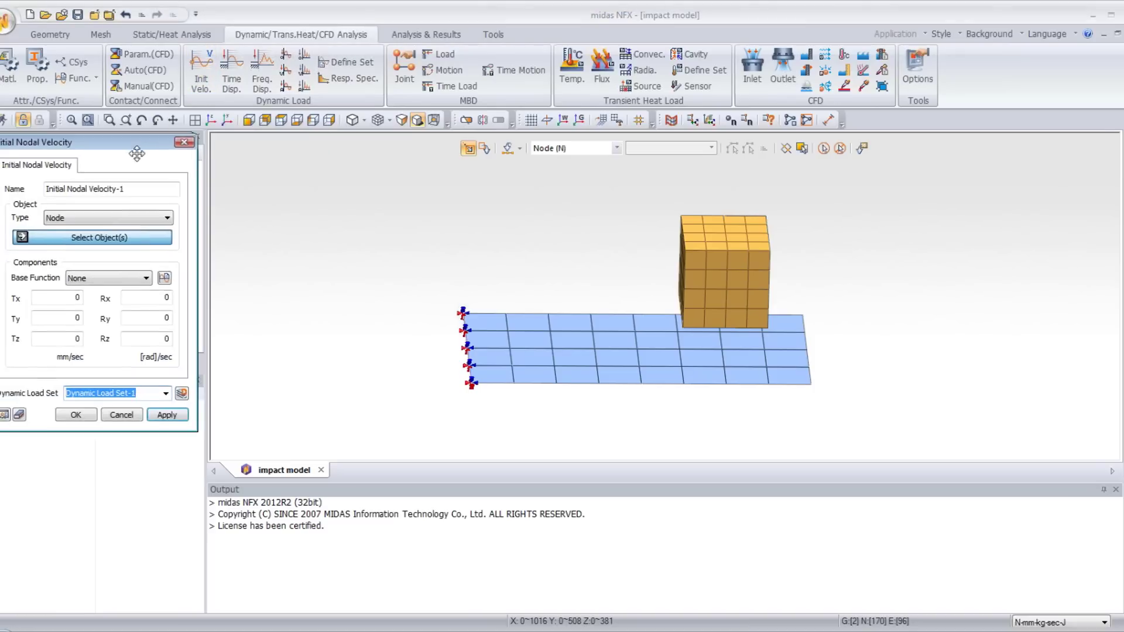
left_click_drag(138, 151, 315, 195)
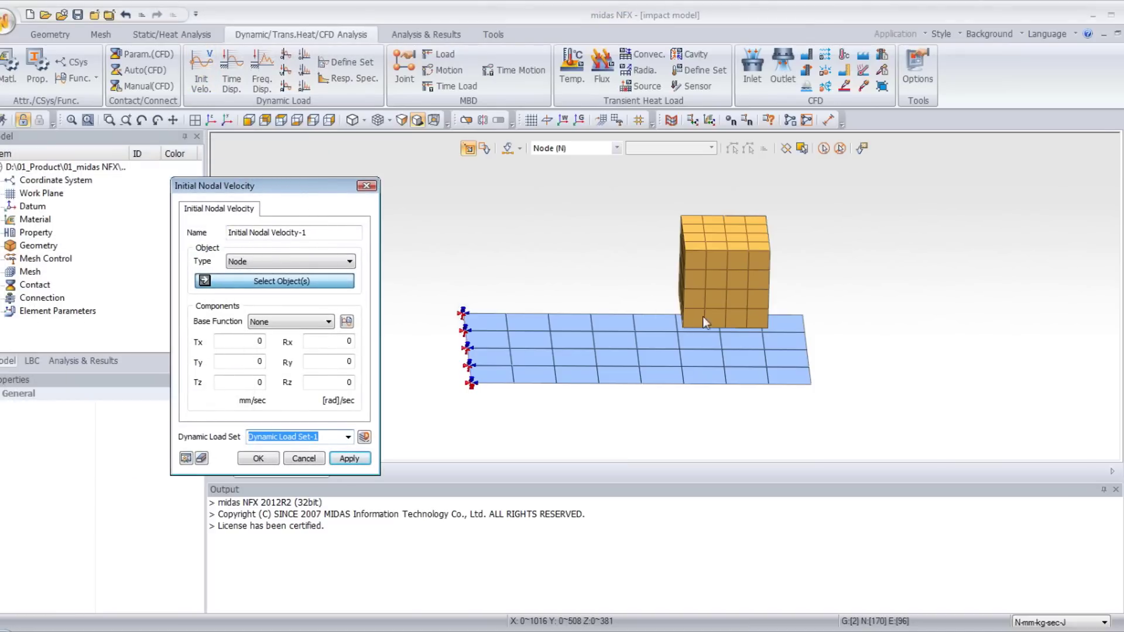
middle_click_drag(765, 189, 703, 193)
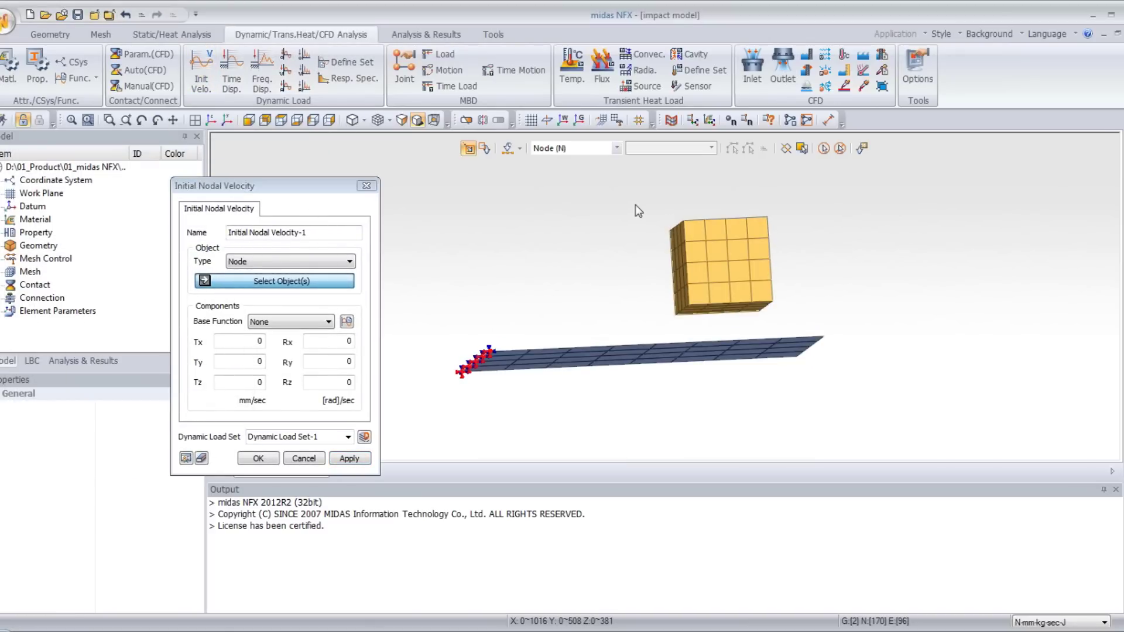
left_click_drag(635, 205, 776, 321)
middle_click_drag(822, 229, 813, 251)
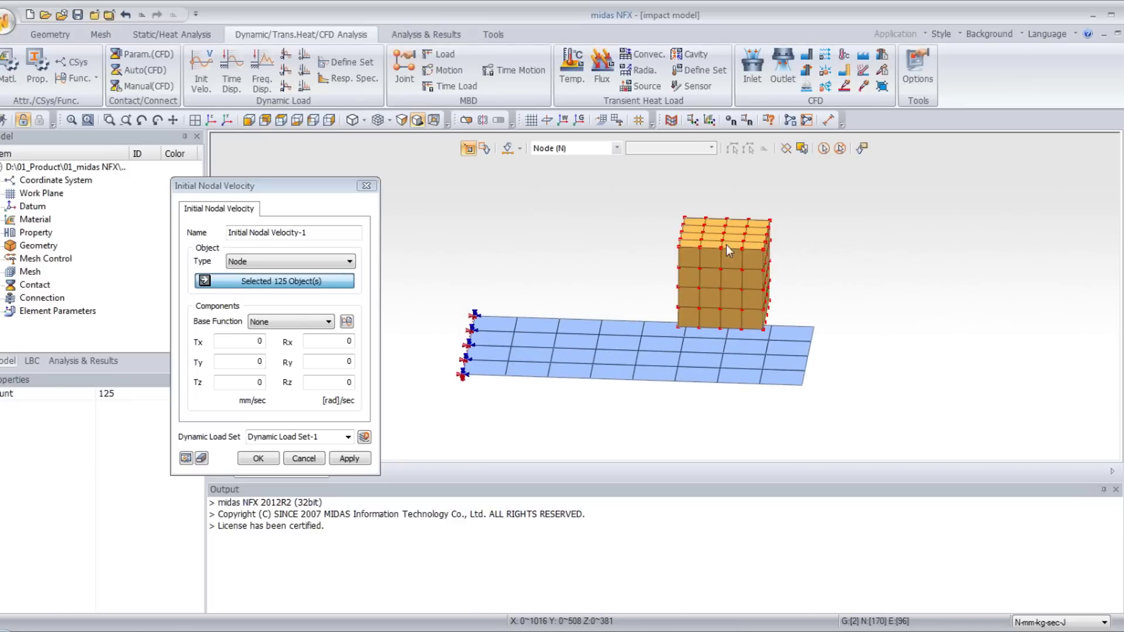
double_click(248, 384)
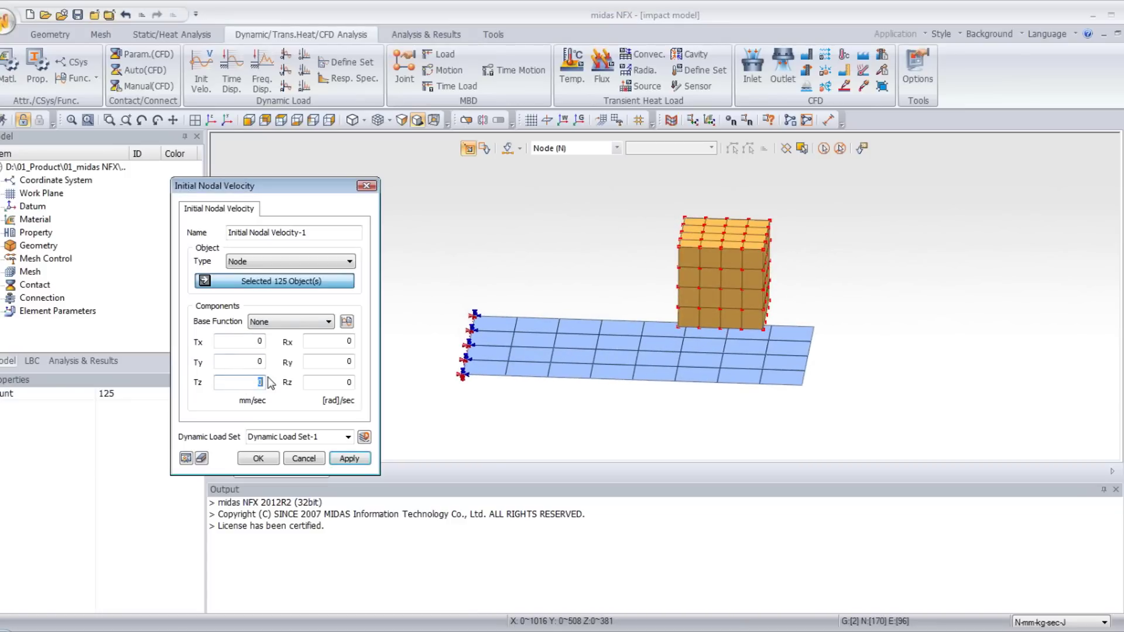
type("-2000")
left_click(259, 459)
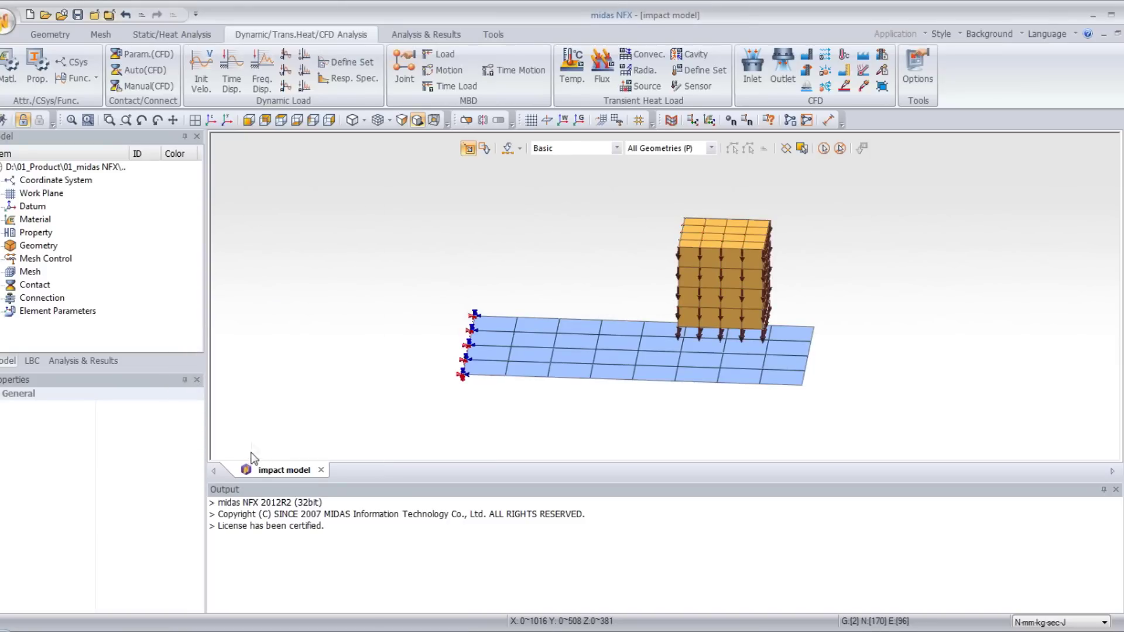
Create an analysis case titled Impact using Nonlinear Explicit Transient solution type
left_click(84, 360)
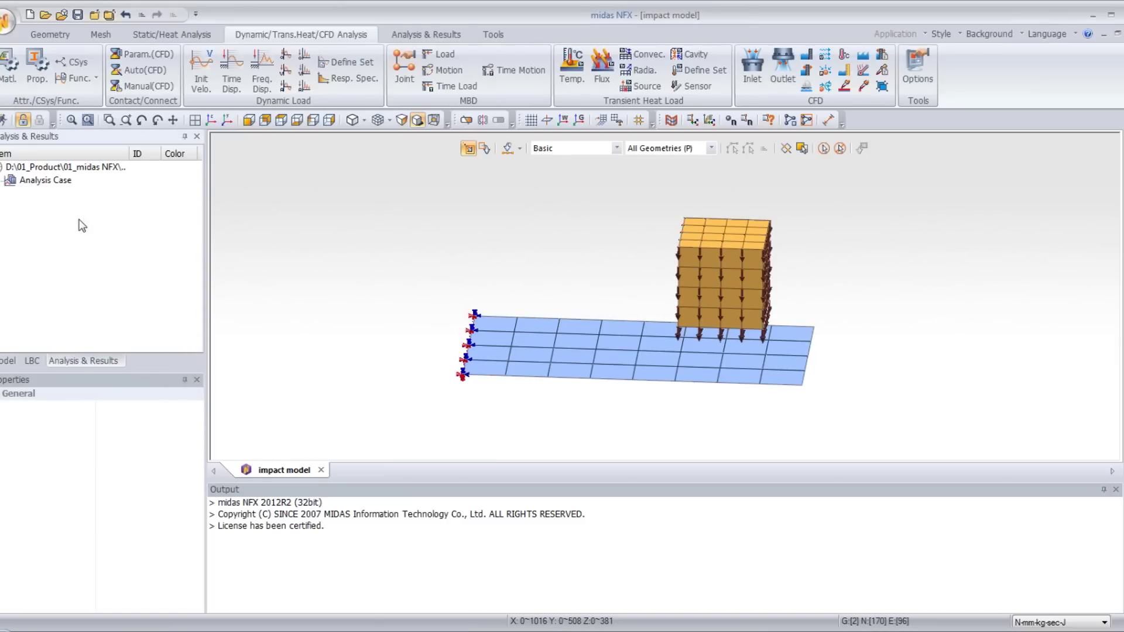
left_click(416, 35)
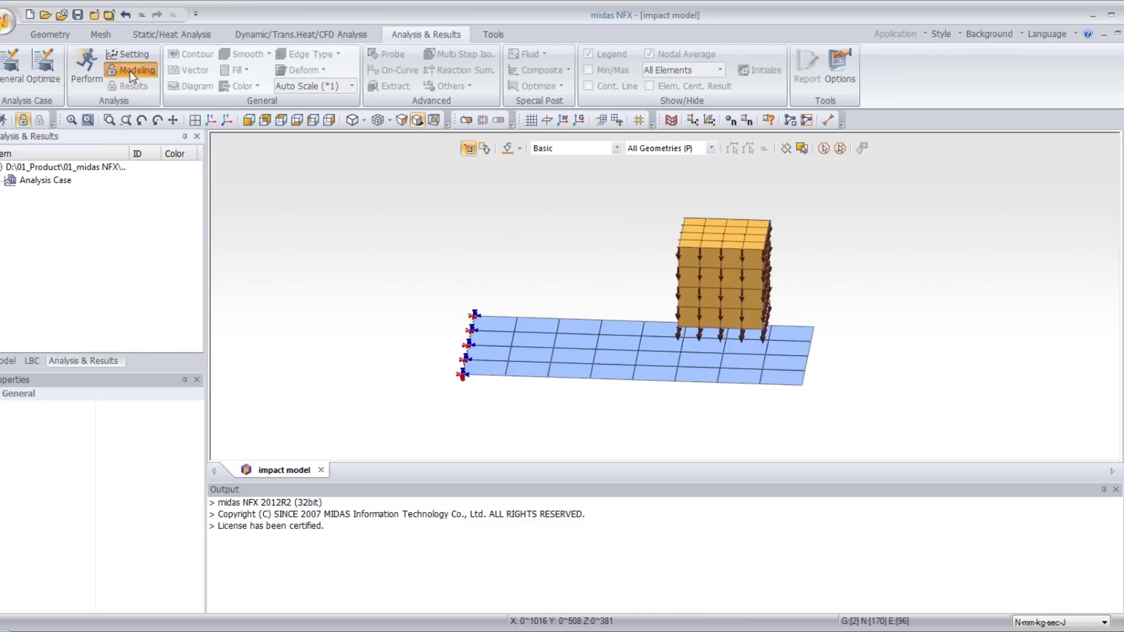
left_click(8, 79)
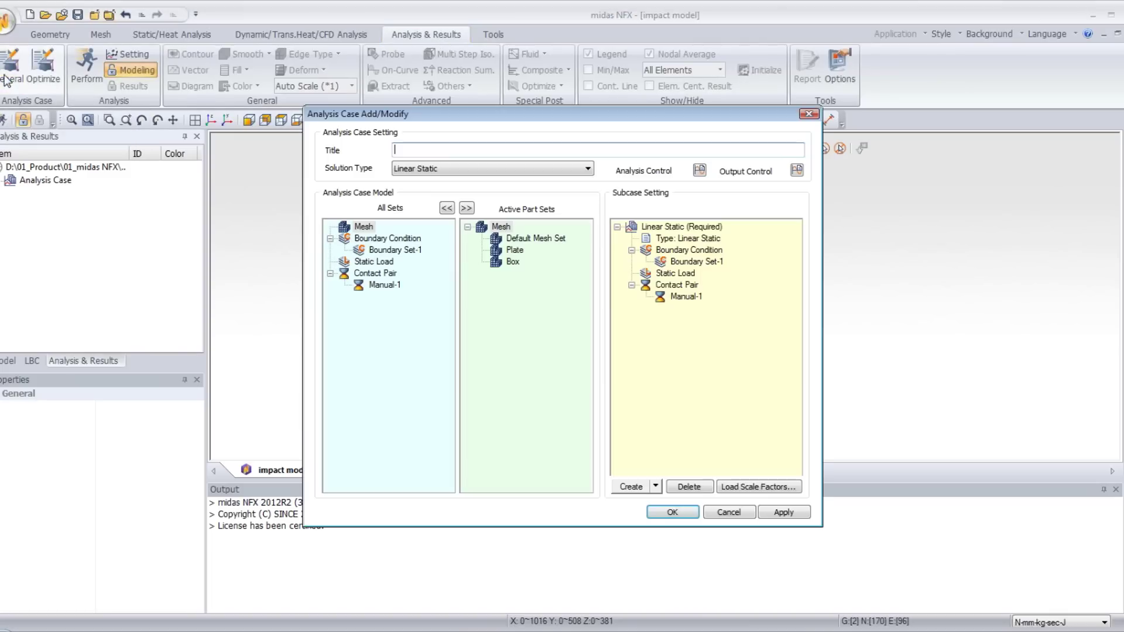
left_click(414, 171)
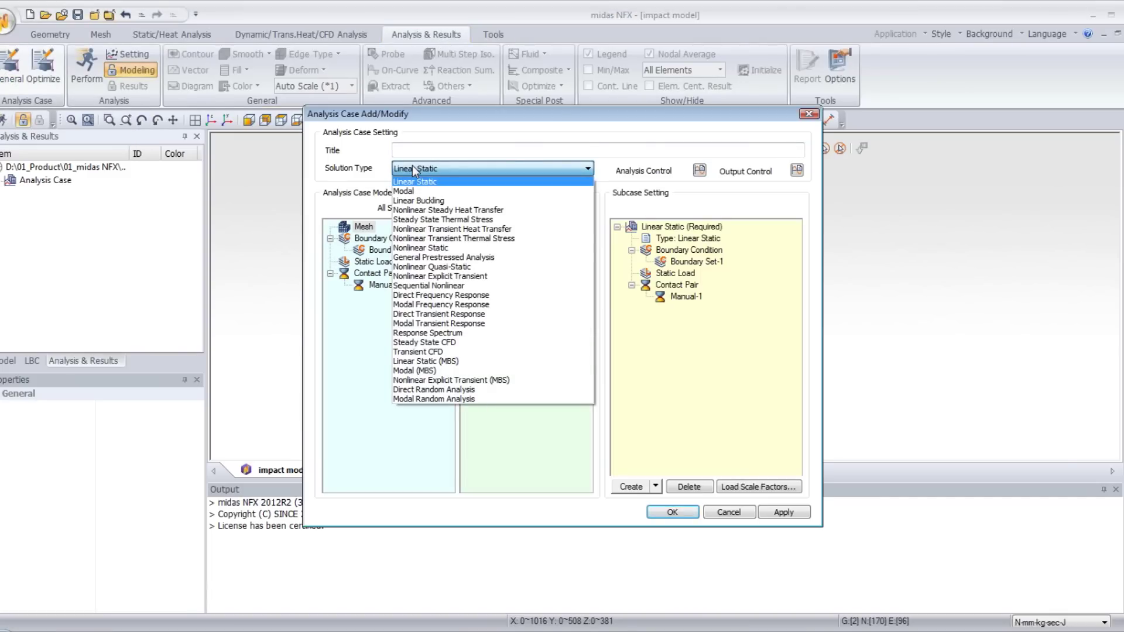
left_click(507, 283)
left_click(439, 148)
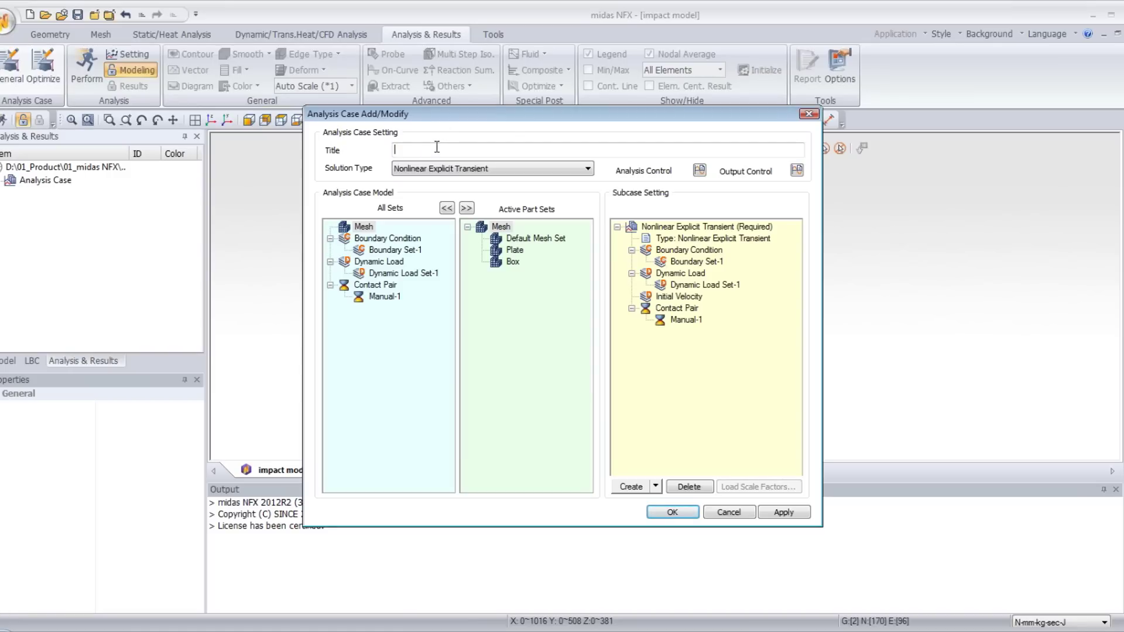
type("Impact")
left_click(684, 227)
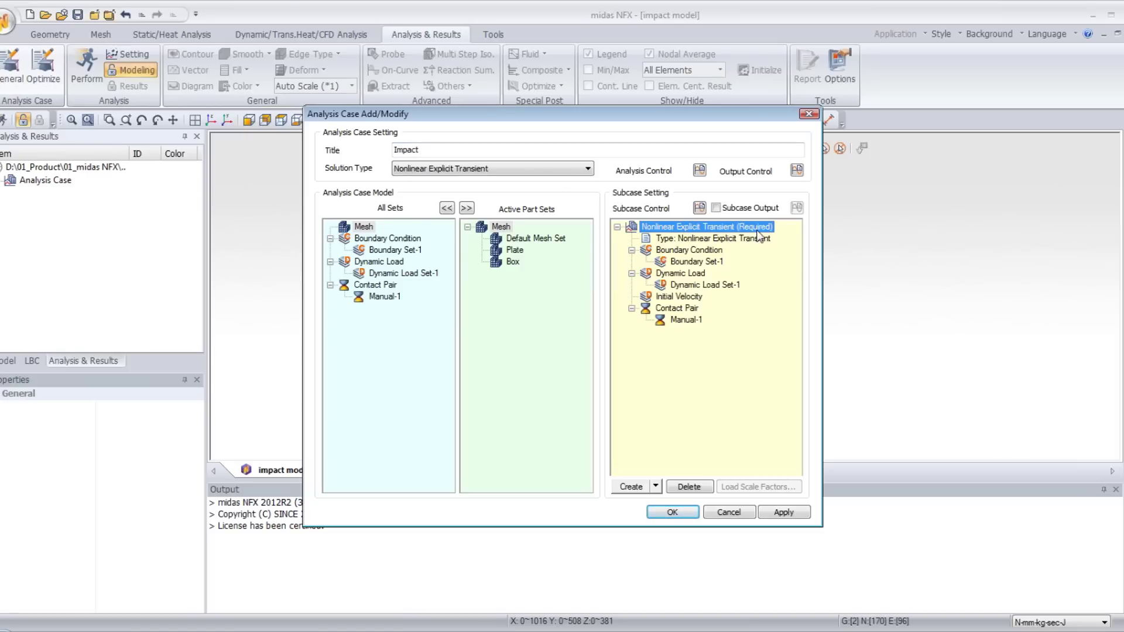
left_click(699, 208)
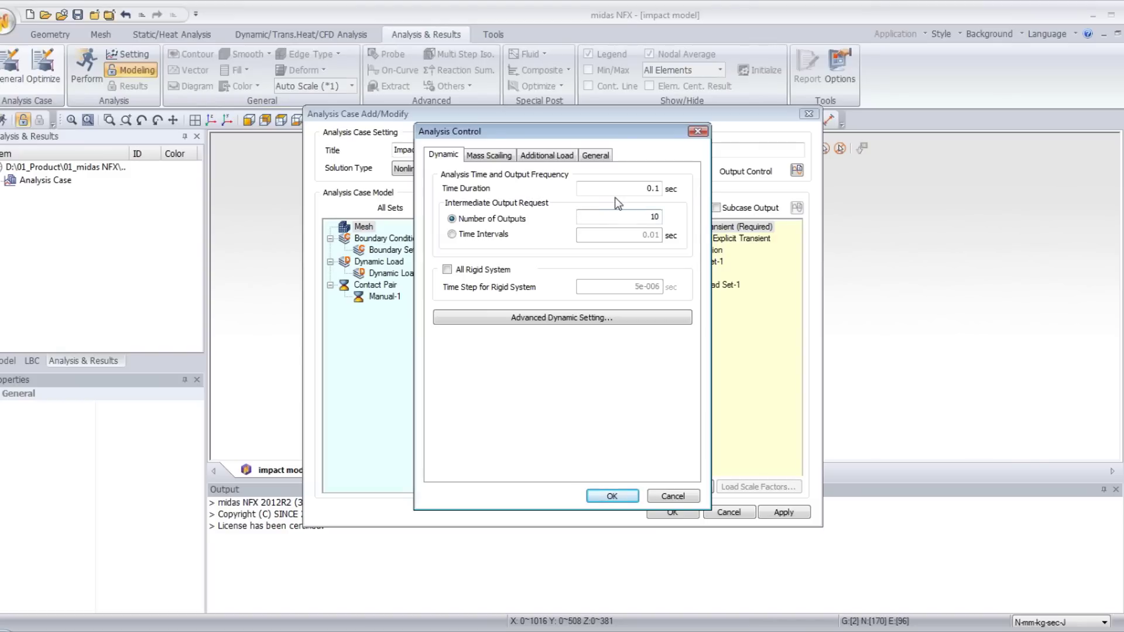
Set the time duration to 0.2 sec with output intervals of 0.0005 sec
left_click_drag(627, 188, 678, 191)
type("0")
left_click(452, 234)
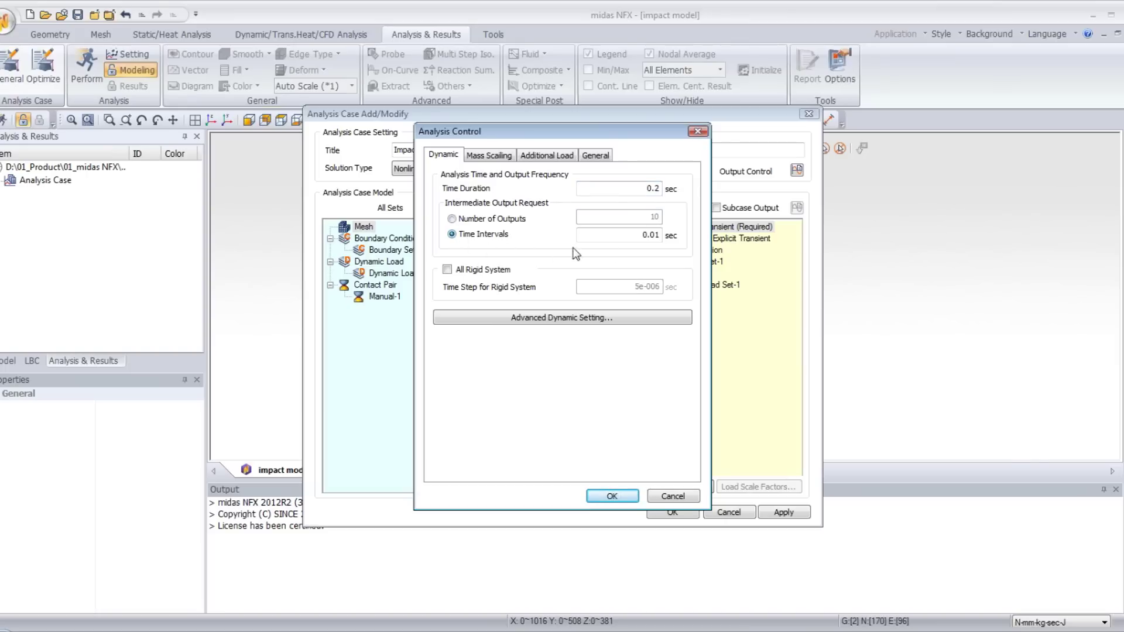
left_click(630, 240)
left_click_drag(630, 240, 680, 237)
type("0.0005")
left_click(612, 496)
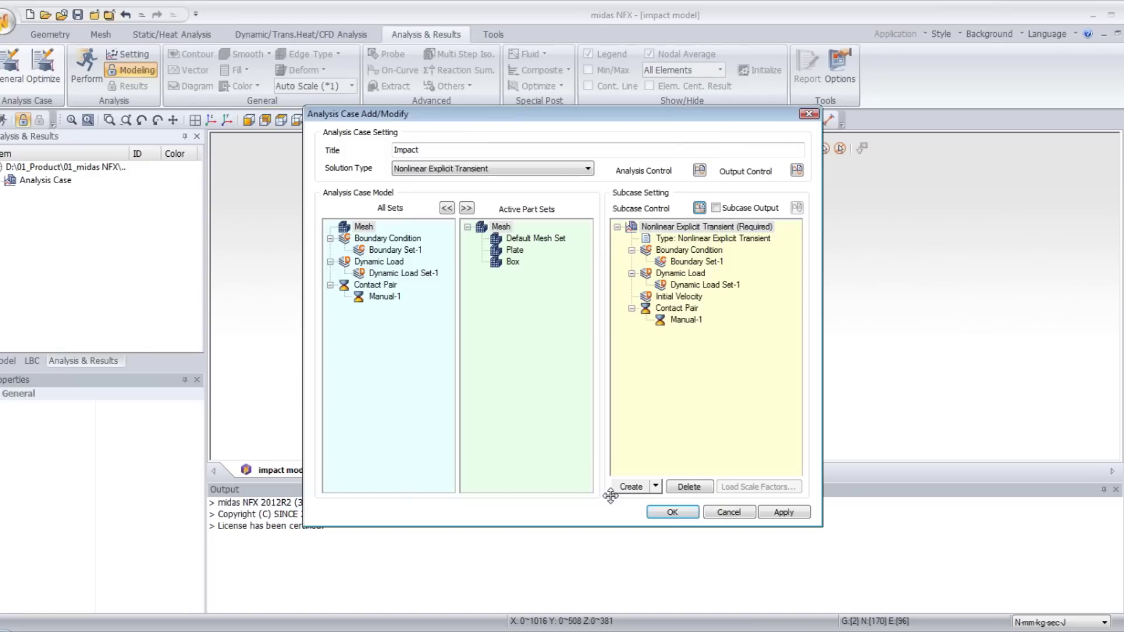
Assign Dynamic Load Set-1 as the initial velocity and save the Impact case
left_click(696, 287)
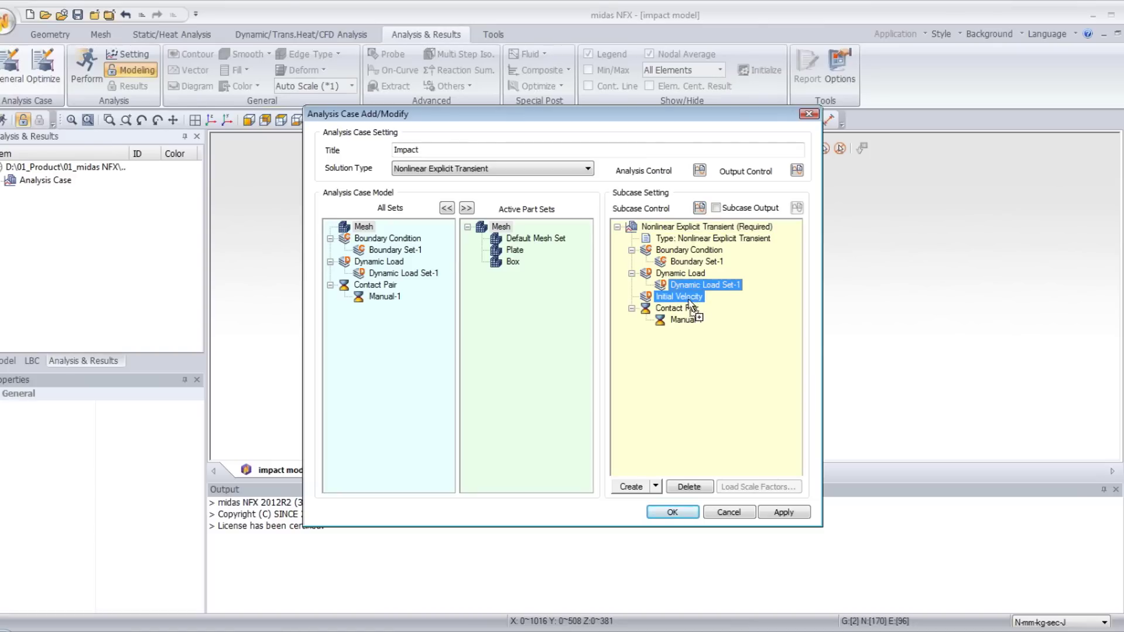
left_click_drag(689, 300, 688, 297)
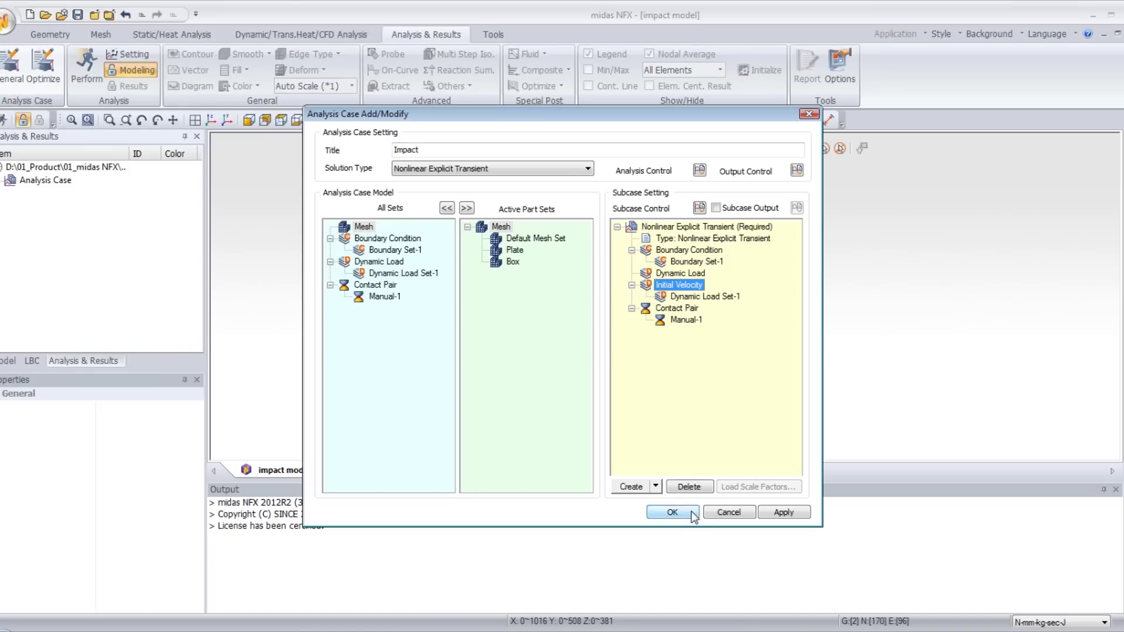
left_click(673, 512)
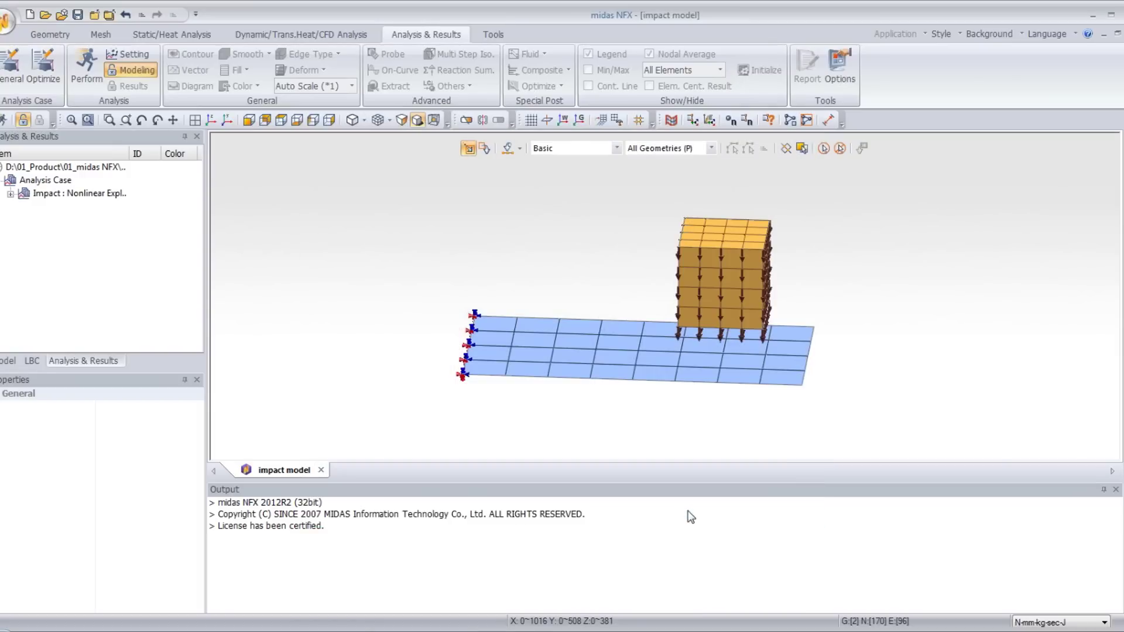
Run the solver on the Impact case and load its results
left_click(79, 62)
left_click(642, 397)
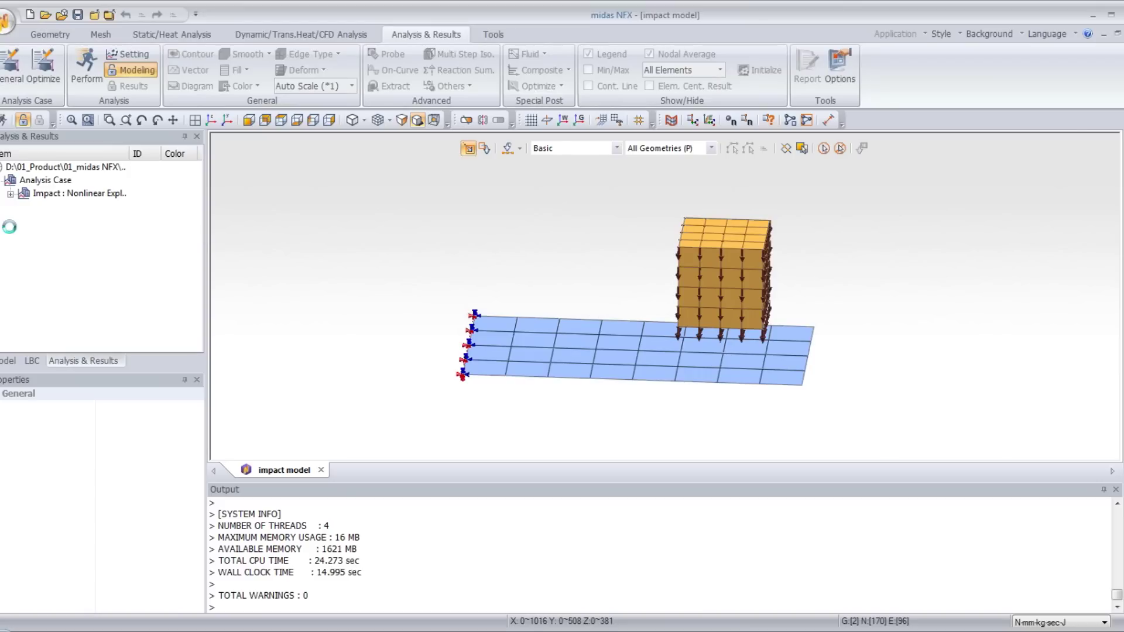
left_click(11, 193)
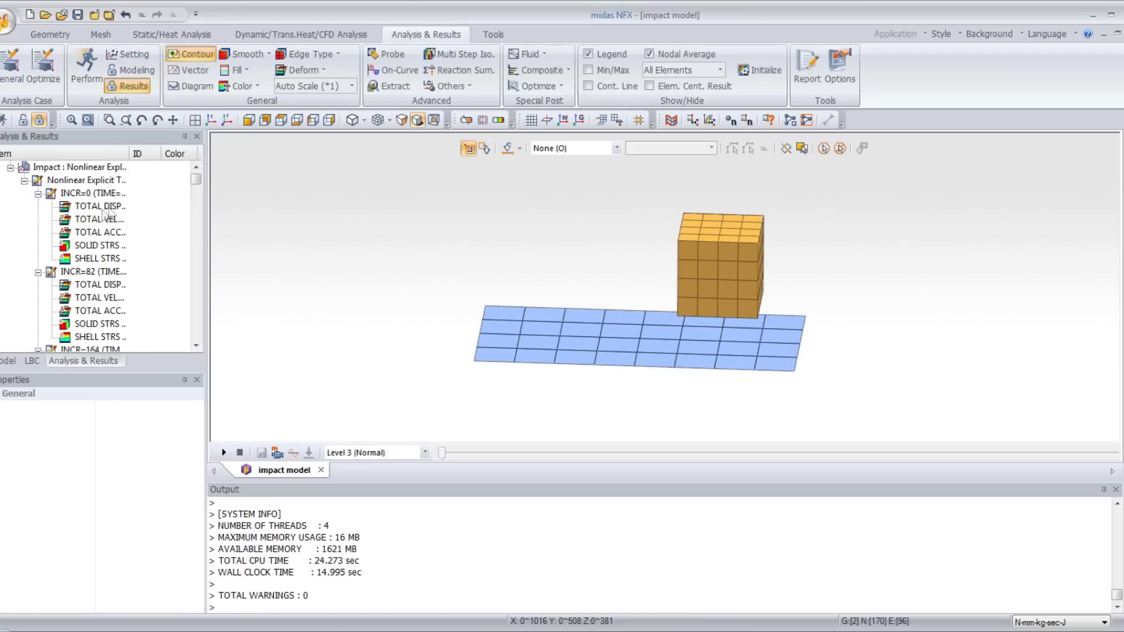
Plot total displacement at real deformation scale and step to the final 0.2 sec increment
double_click(109, 209)
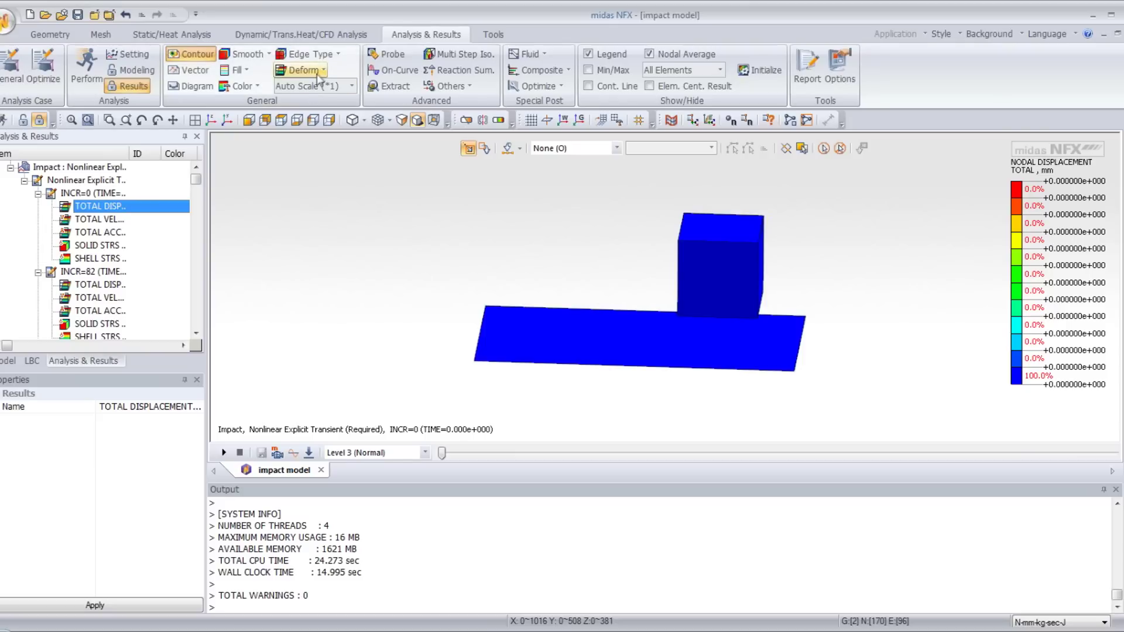
left_click(351, 86)
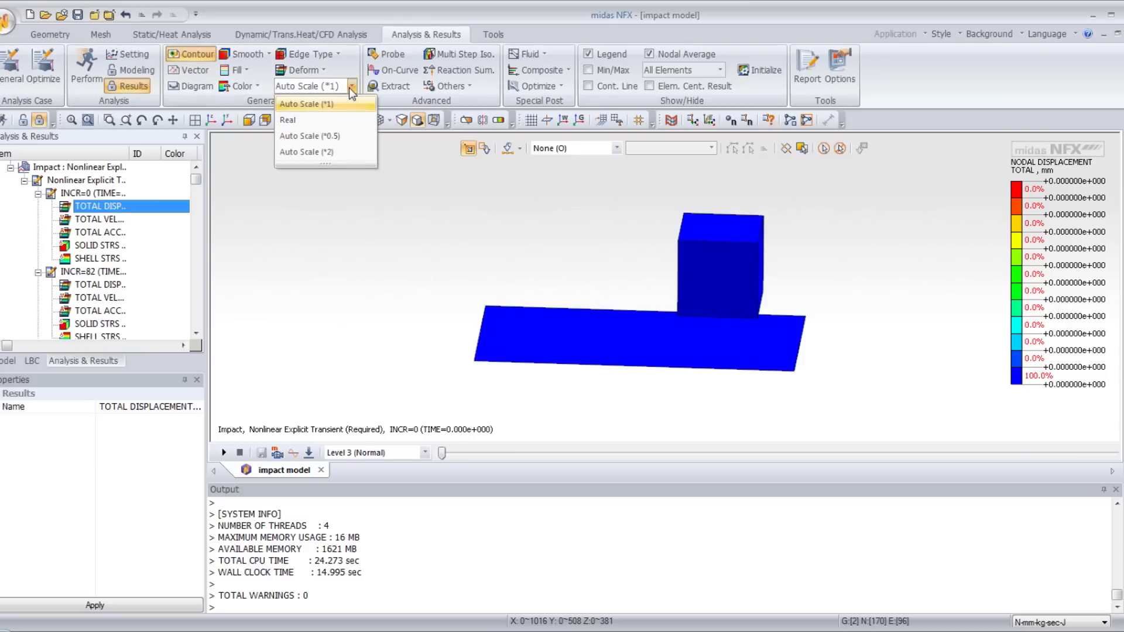
left_click(332, 118)
middle_click_drag(556, 256, 810, 217)
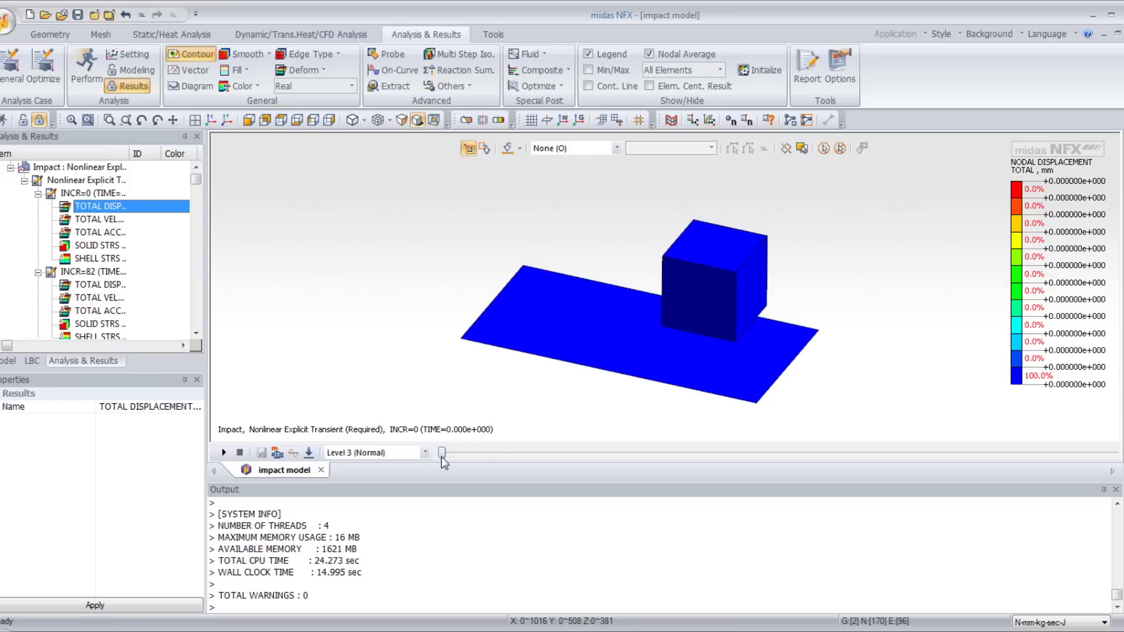
left_click_drag(444, 455, 1120, 504)
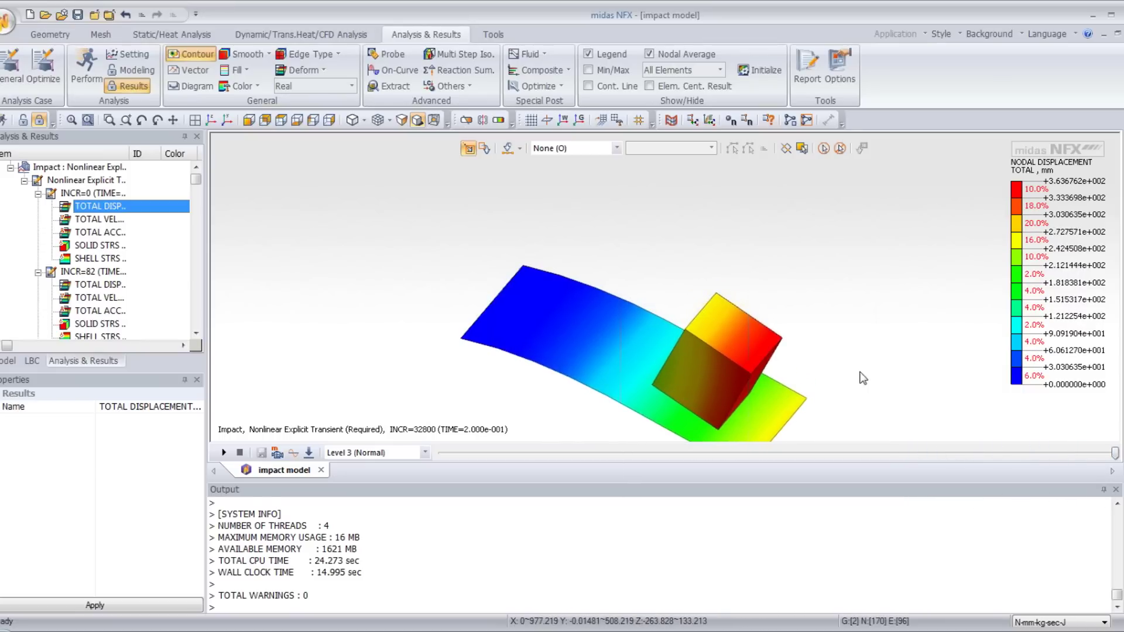
middle_click_drag(838, 374, 548, 303)
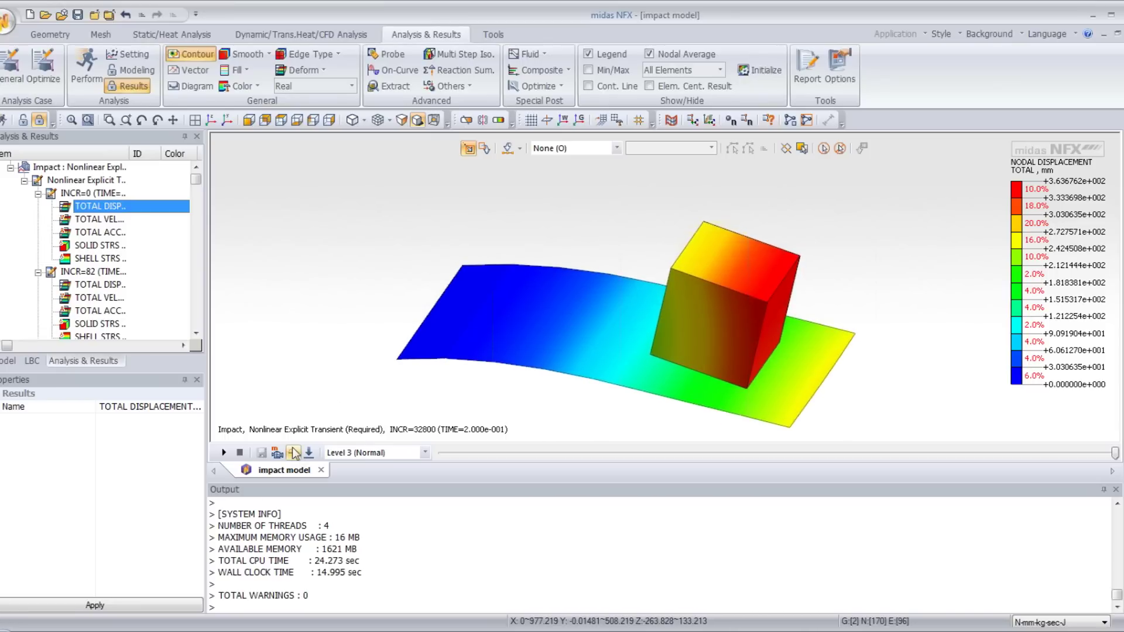
Record and play the displacement animation, stopping at 0.0875 s (INCR=14350)
left_click(277, 453)
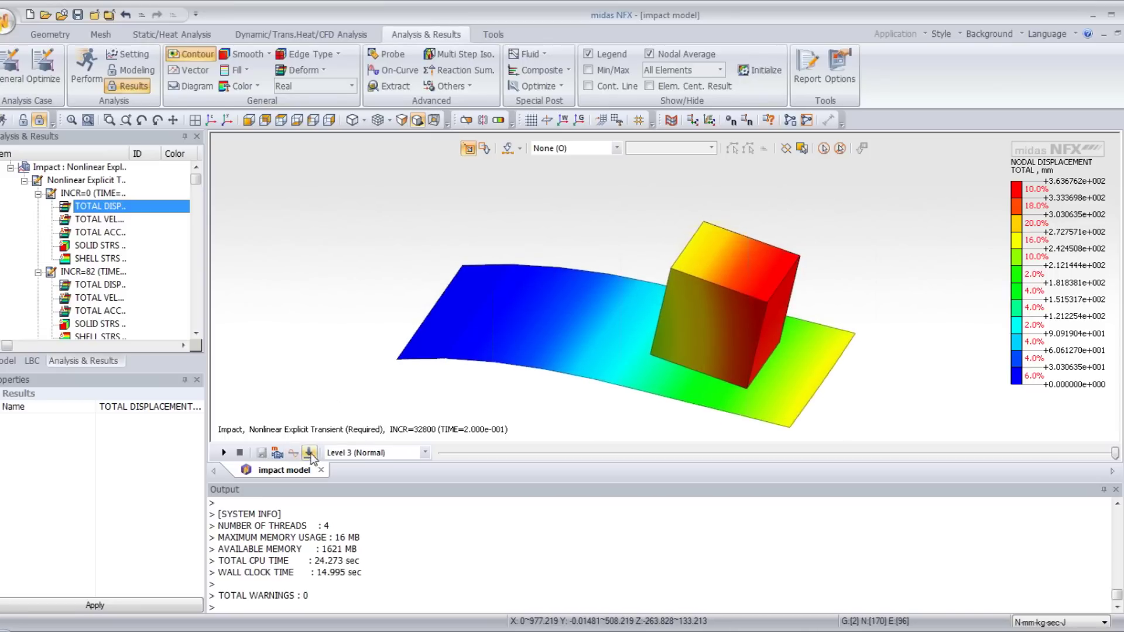
left_click(223, 453)
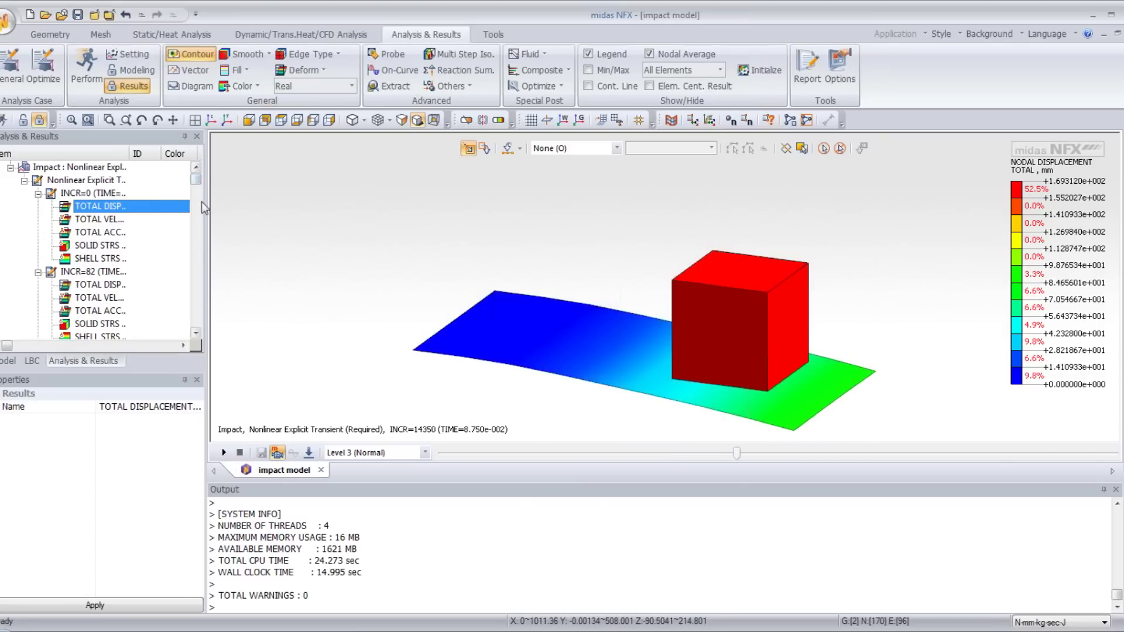
Switch to the front view and show solid von Mises stress at increment 12792
left_click_drag(196, 180, 196, 237)
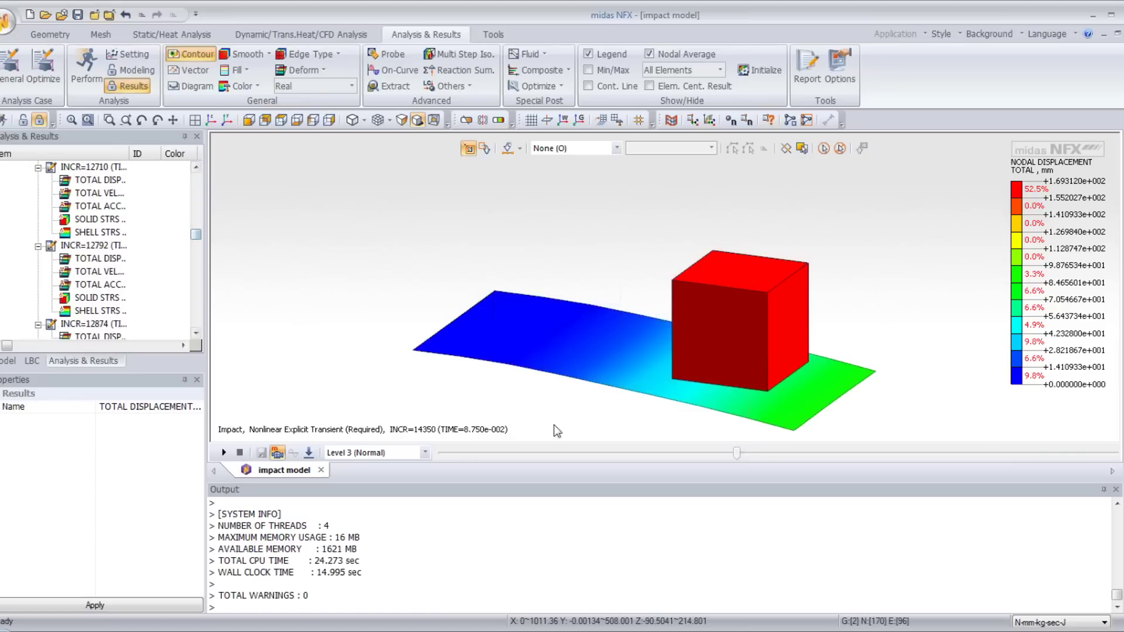
left_click(249, 121)
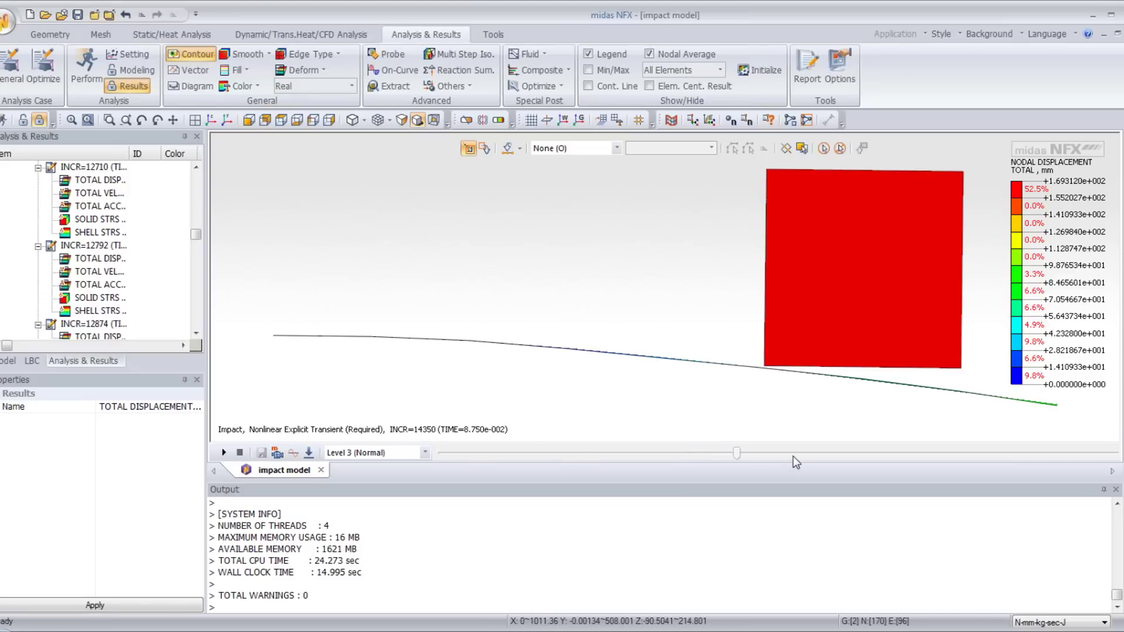
left_click(90, 260)
left_click(100, 300)
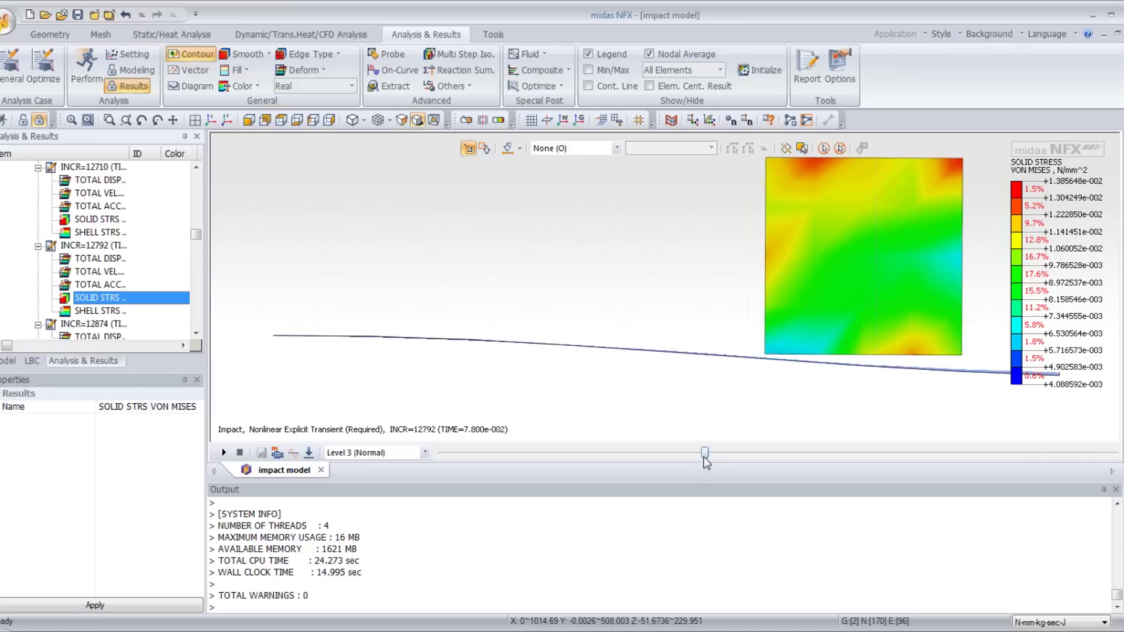
Move the time slider back to INCR=10332 (0.063 s) and orbit to see the plate top
left_click_drag(706, 463, 655, 454)
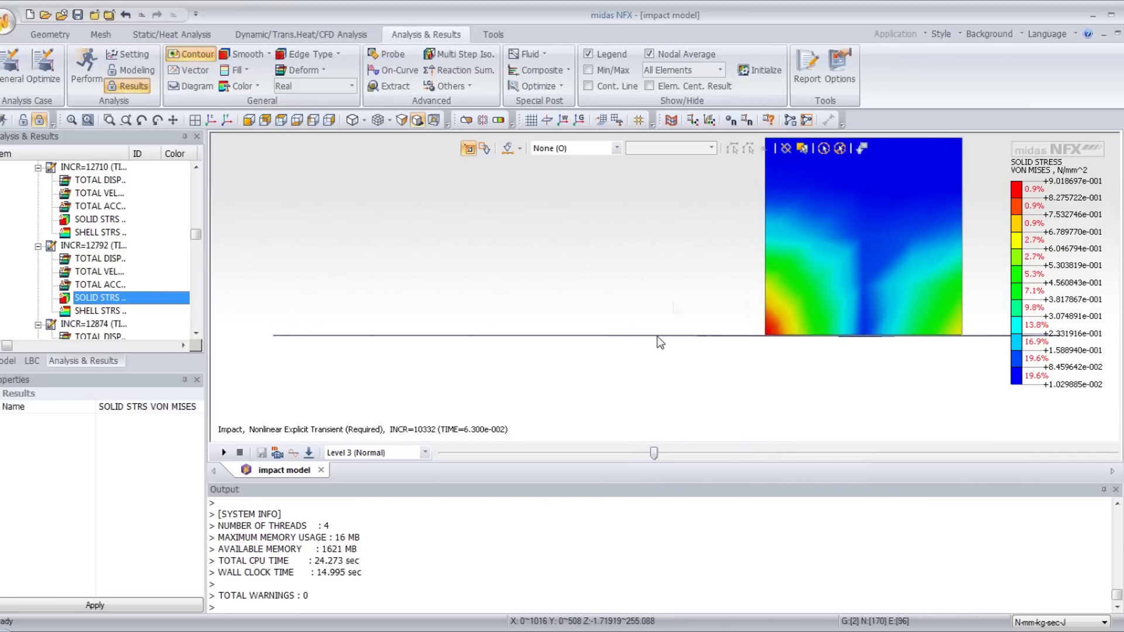
middle_click_drag(575, 254, 596, 274)
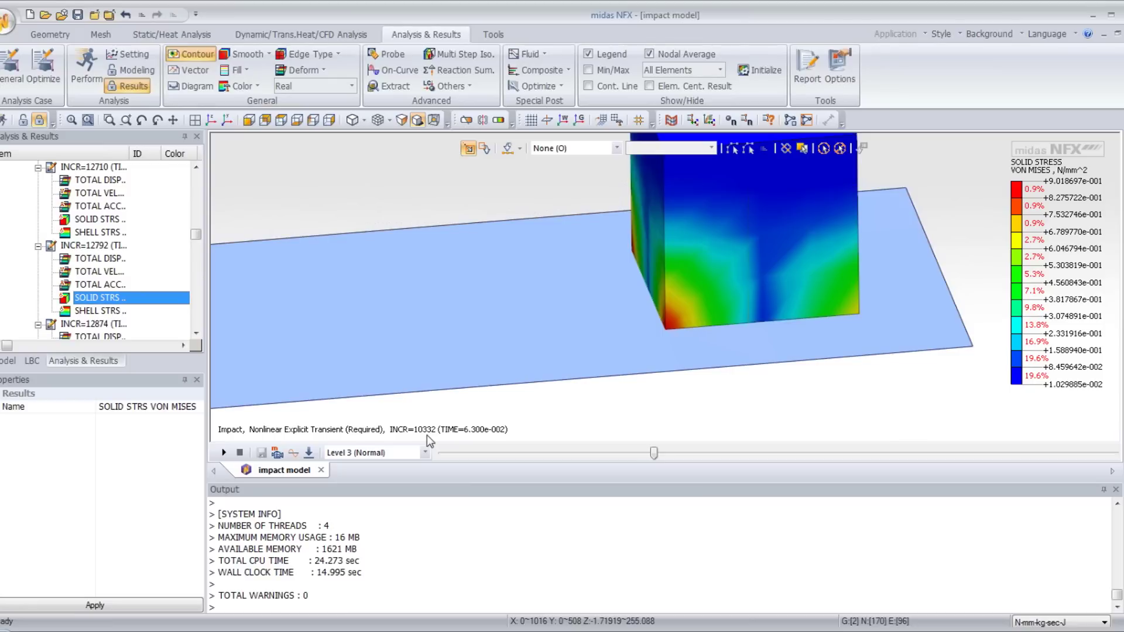
mouse_move(624, 238)
middle_mouse_down()
mouse_move(671, 227)
mouse_move(637, 239)
middle_mouse_up()
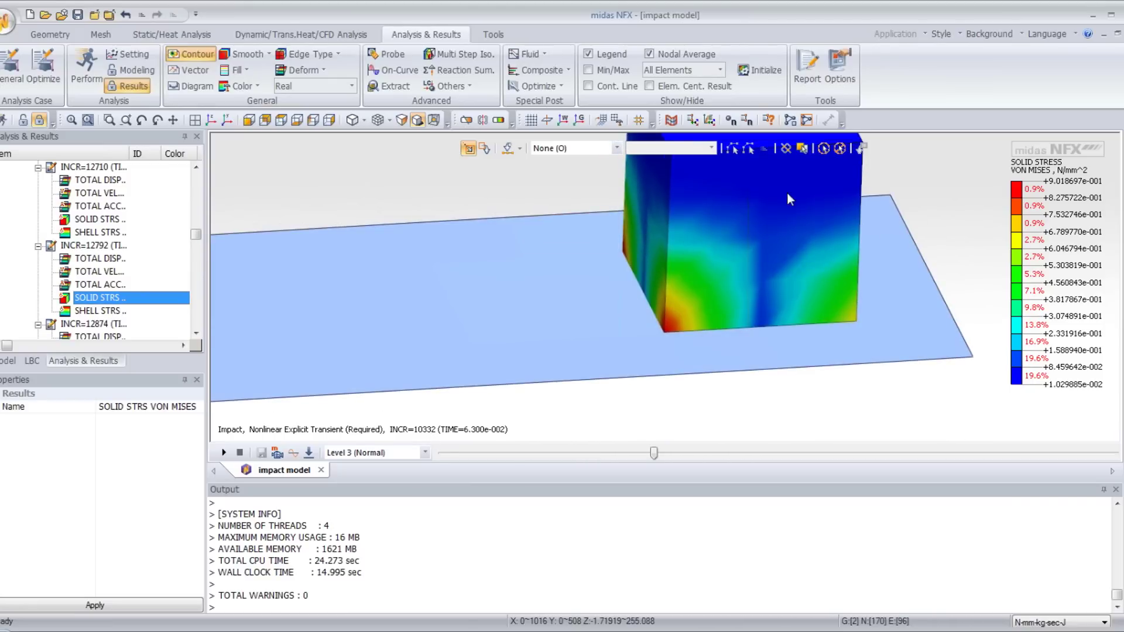
Show shell von Mises stress at increment 12792, then go to the increment 10332 results
middle_click_drag(755, 287, 744, 246)
left_click(99, 311)
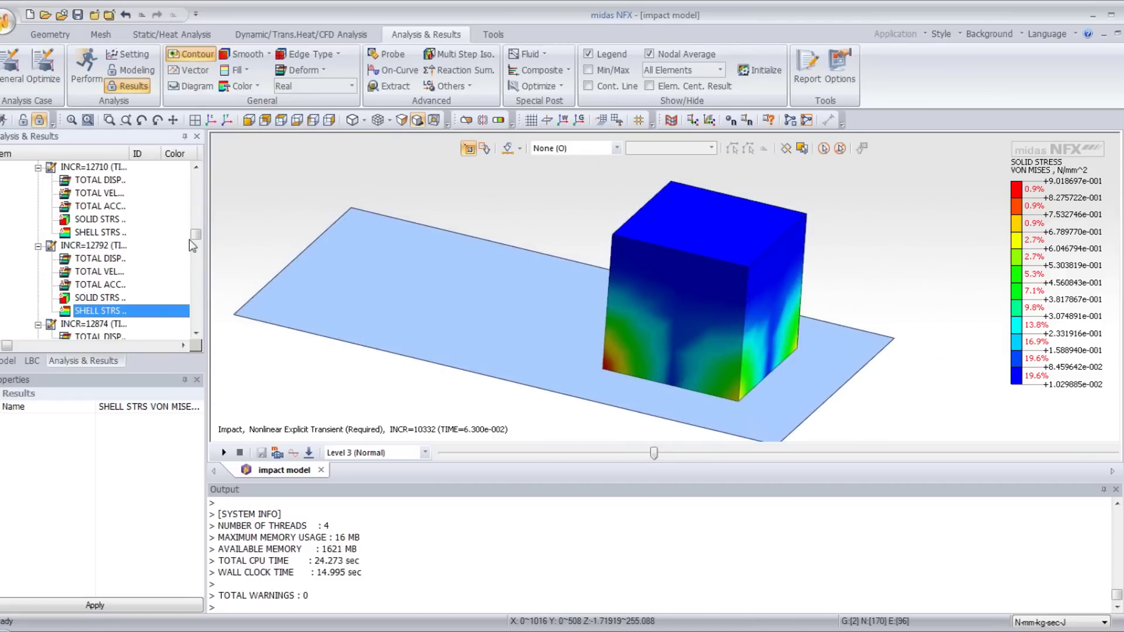
mouse_move(199, 239)
left_mouse_down()
mouse_move(194, 203)
mouse_move(187, 237)
left_mouse_up()
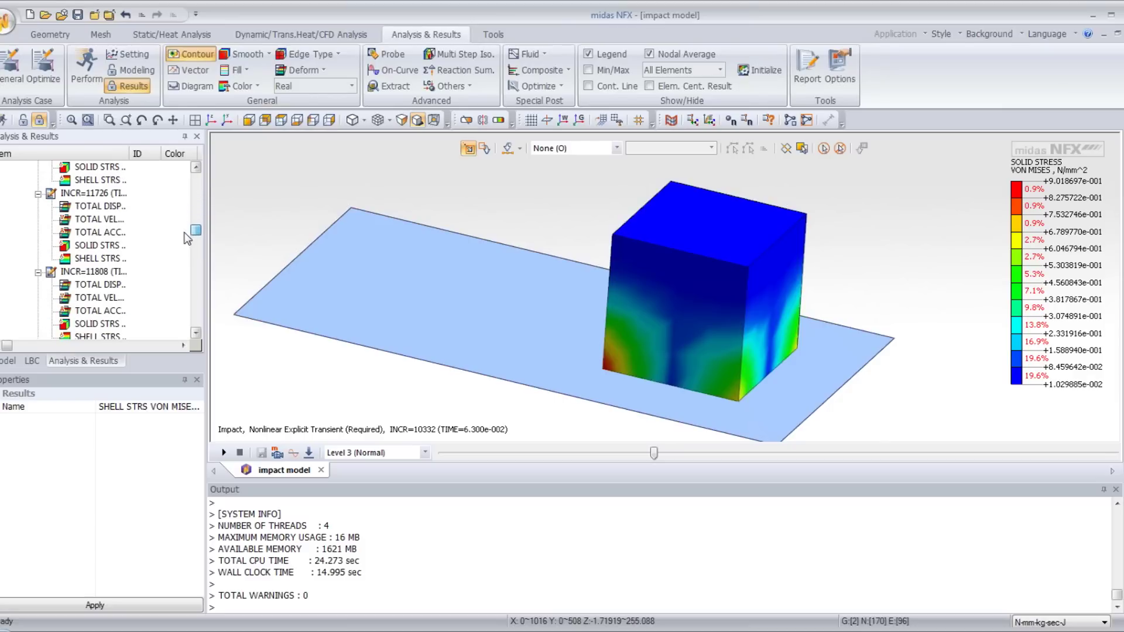
left_click(196, 167)
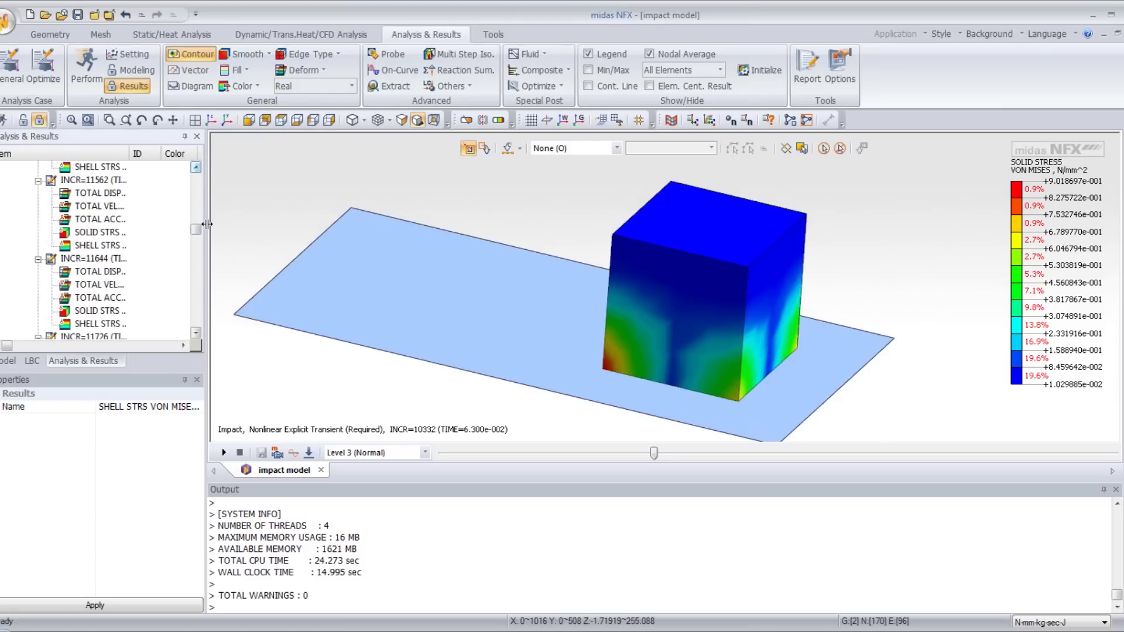
left_click_drag(198, 232, 199, 226)
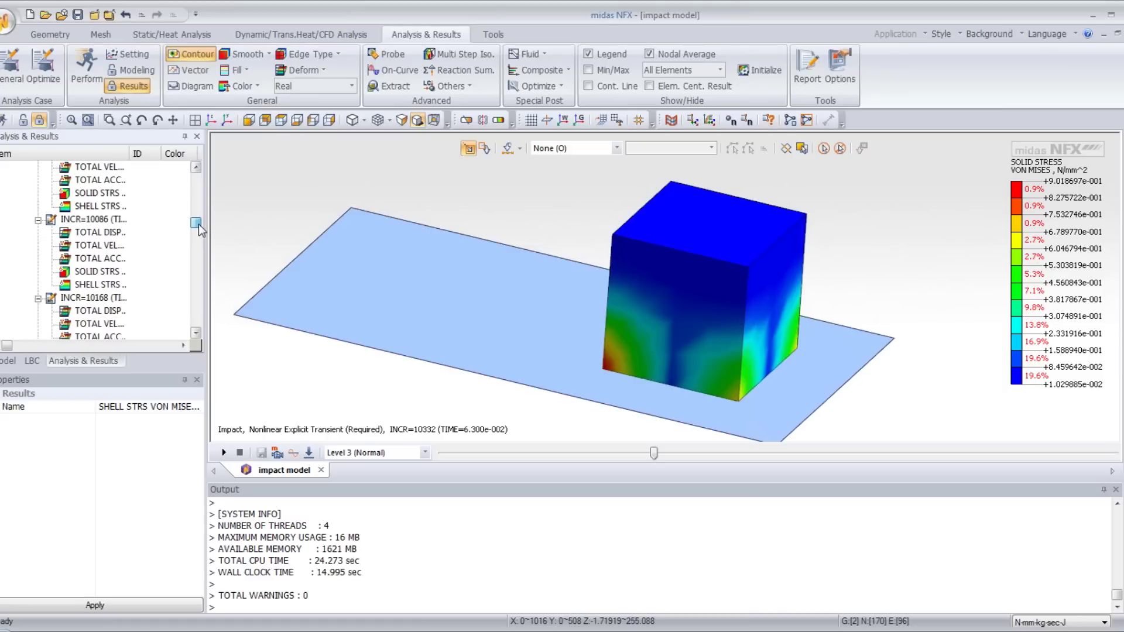
left_click(98, 225)
scroll(114, 242, "down", 5)
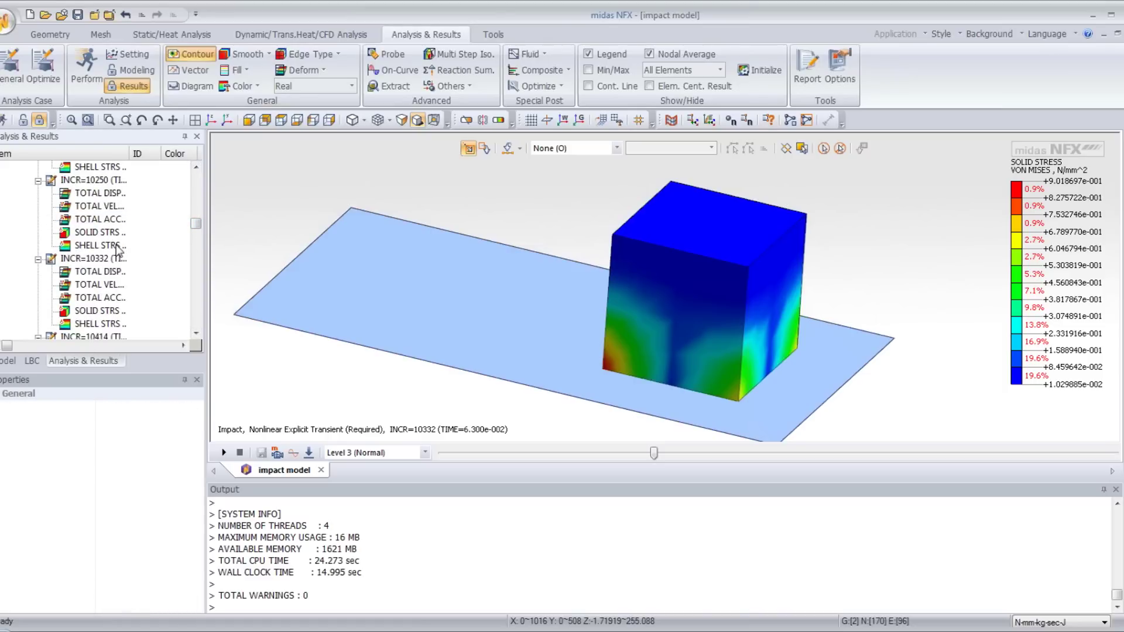
left_click(100, 262)
Cycle through nodal velocity, acceleration, shell and solid von Mises stress at INCR=10332
left_click(98, 286)
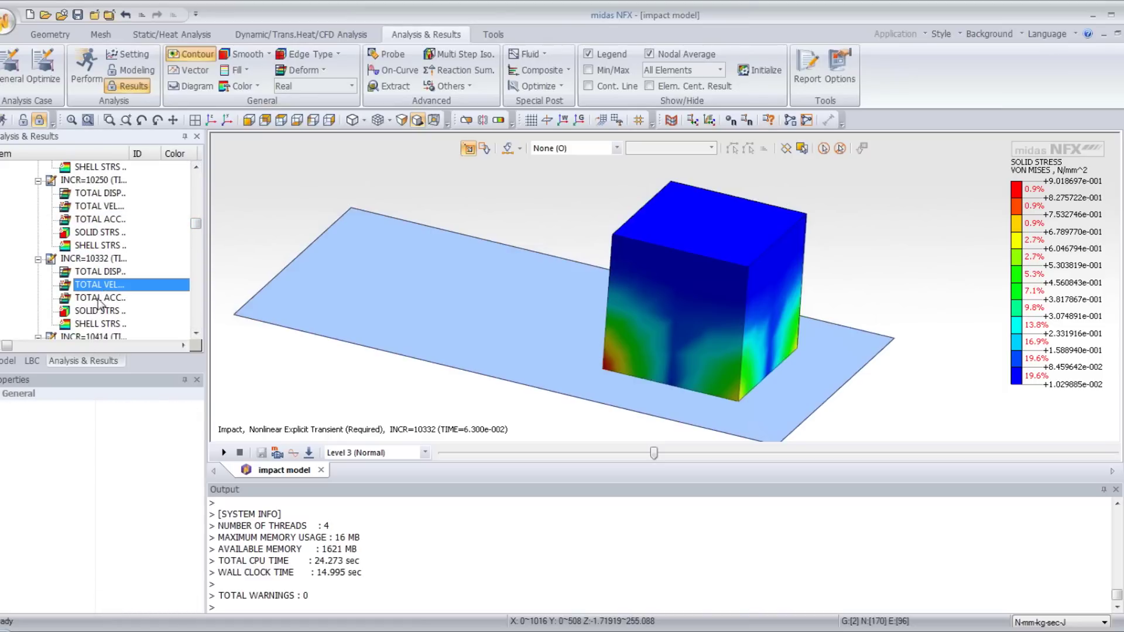
left_click(95, 300)
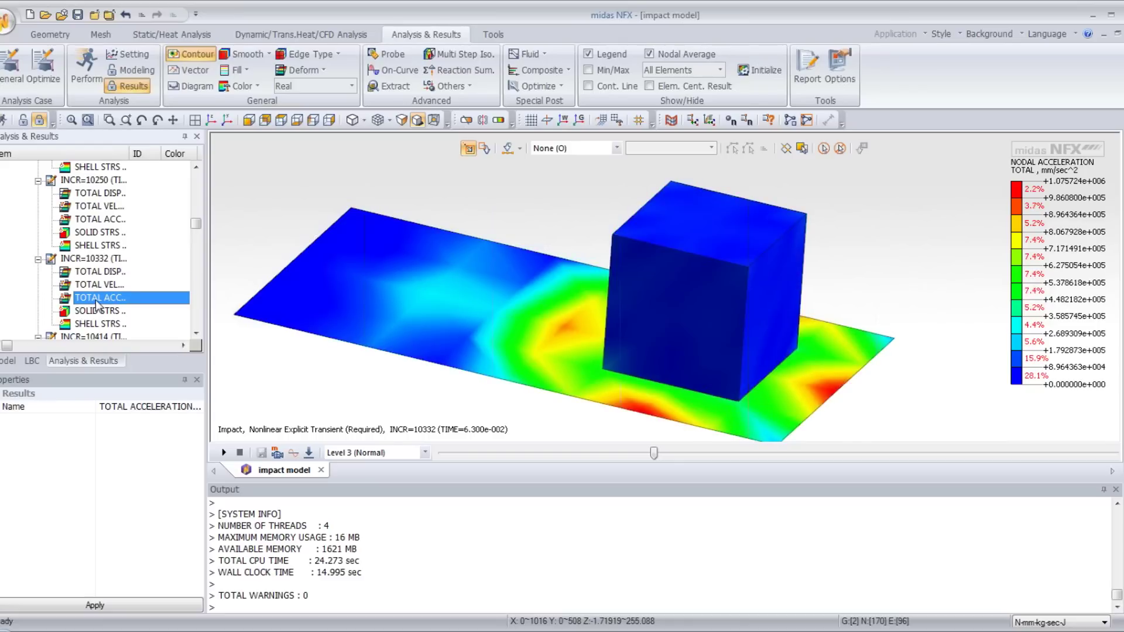
left_click(97, 323)
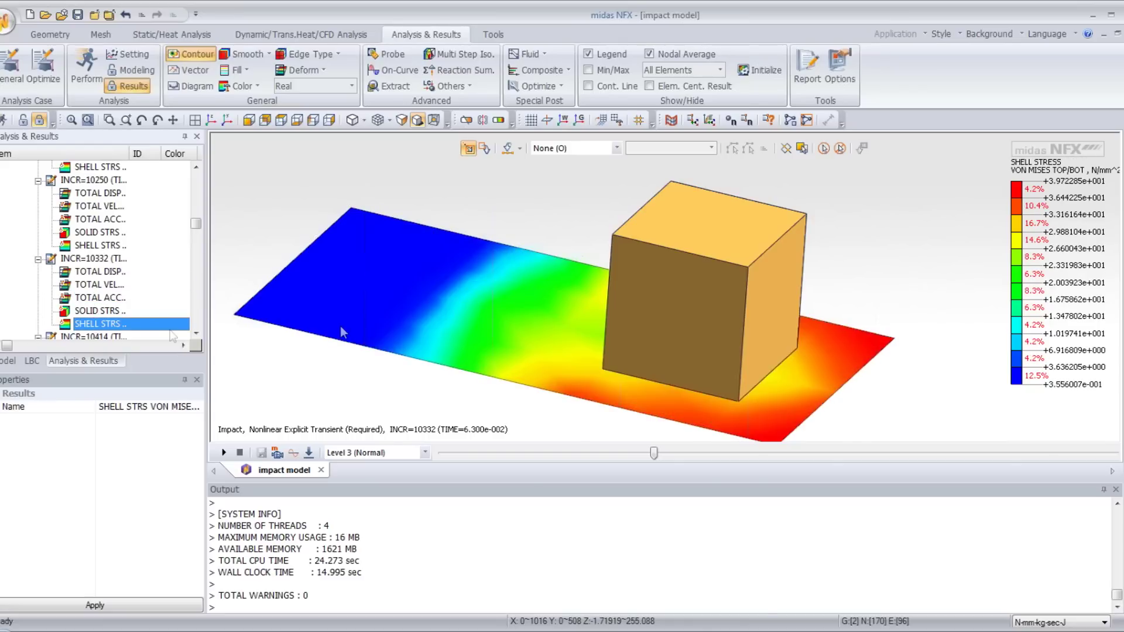
left_click(109, 312)
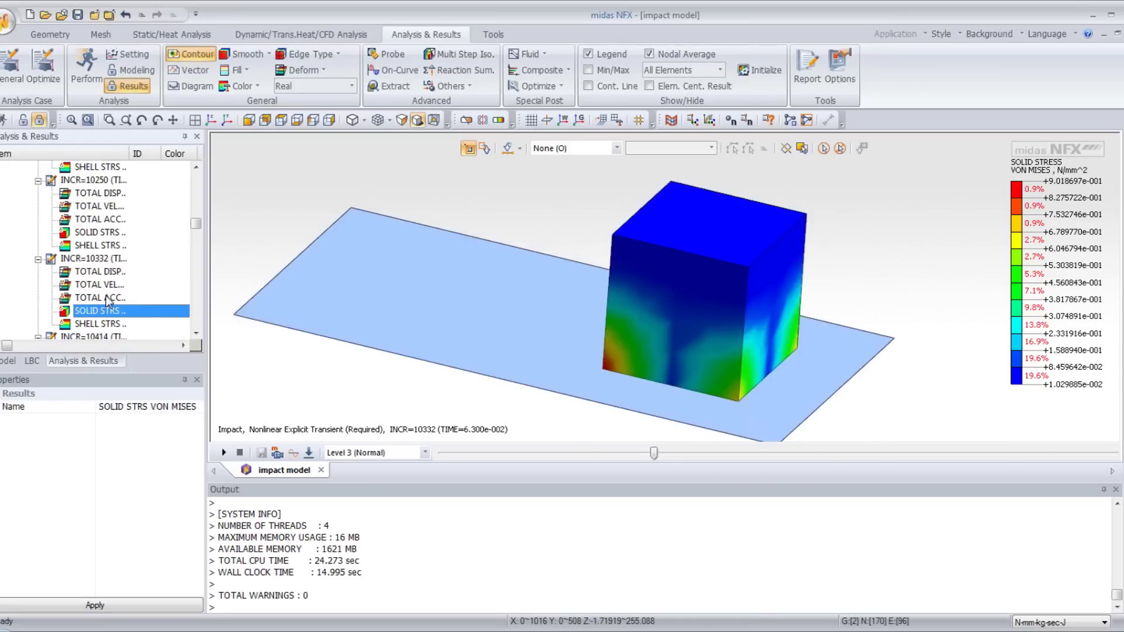
Widen the result names and review displacement, total velocity and total acceleration at INCR=10332
left_click_drag(157, 162, 189, 163)
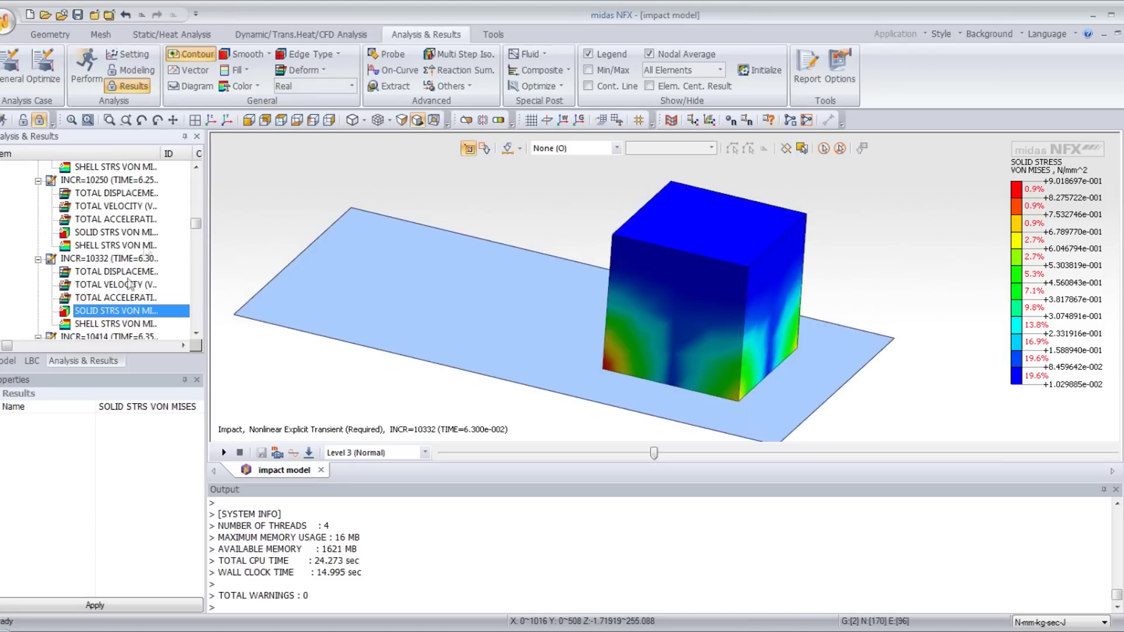
left_click(126, 271)
left_click(123, 286)
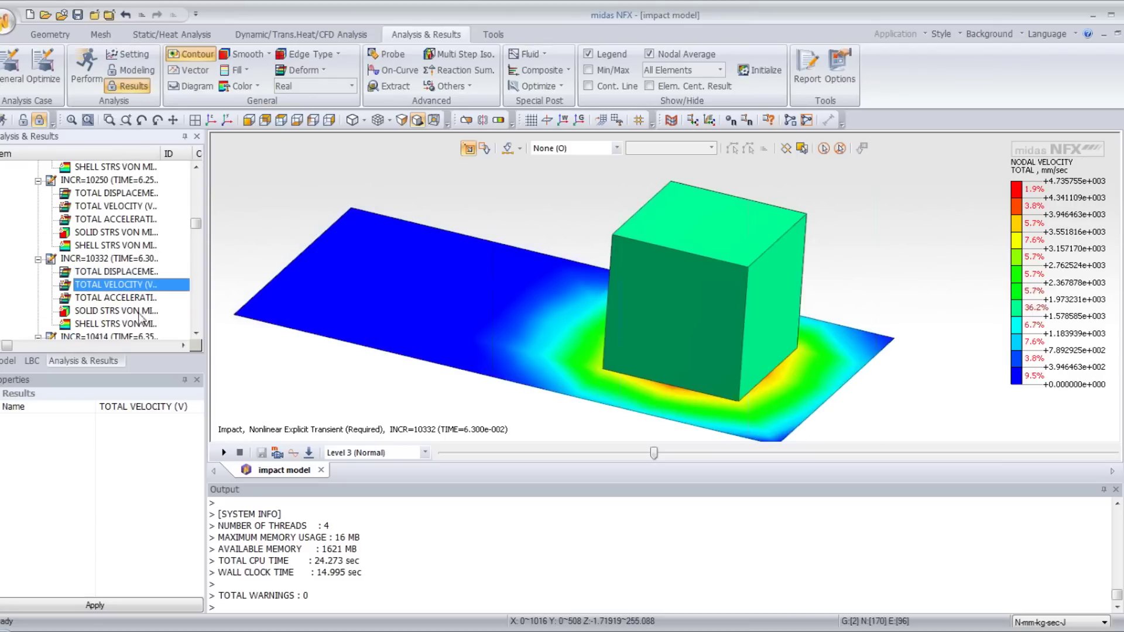
left_click(109, 298)
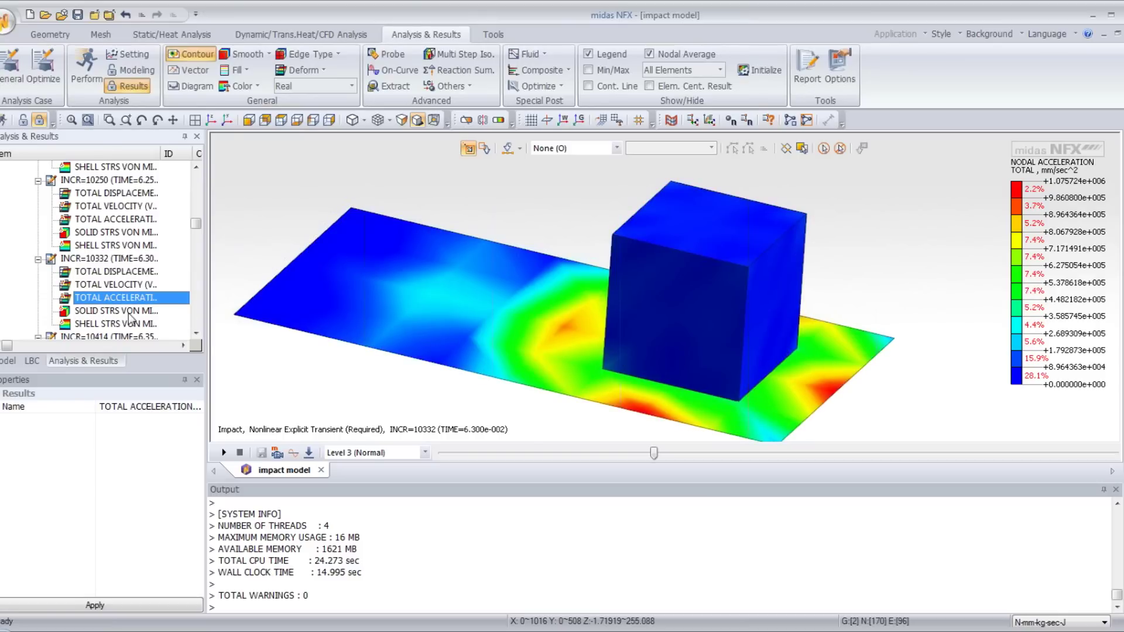
left_click(119, 265)
right_click(119, 265)
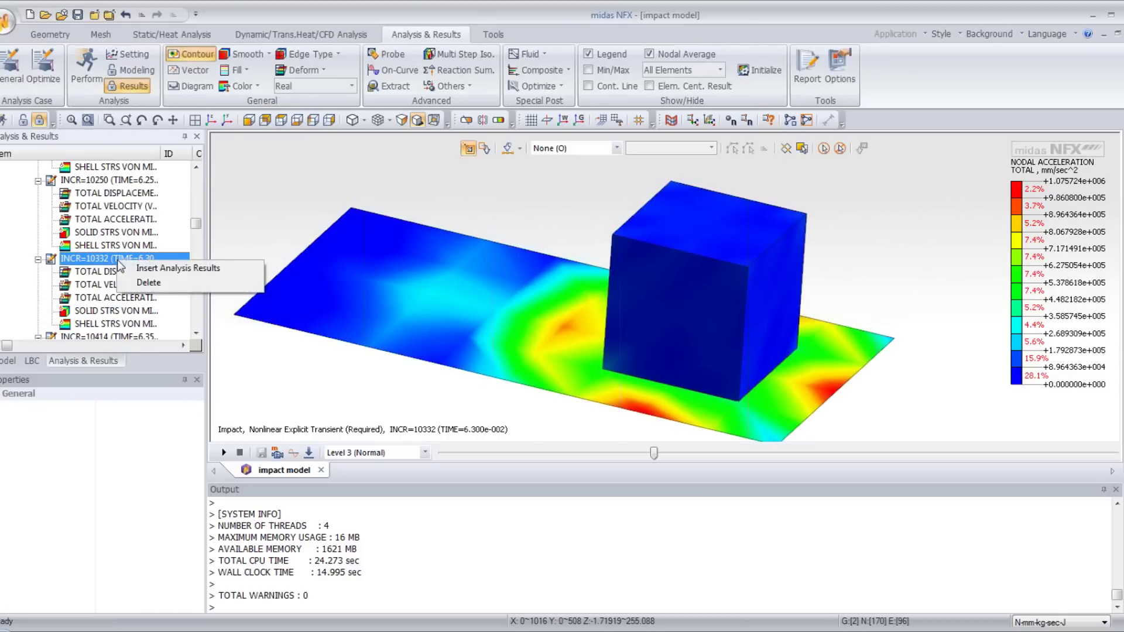
left_click(138, 267)
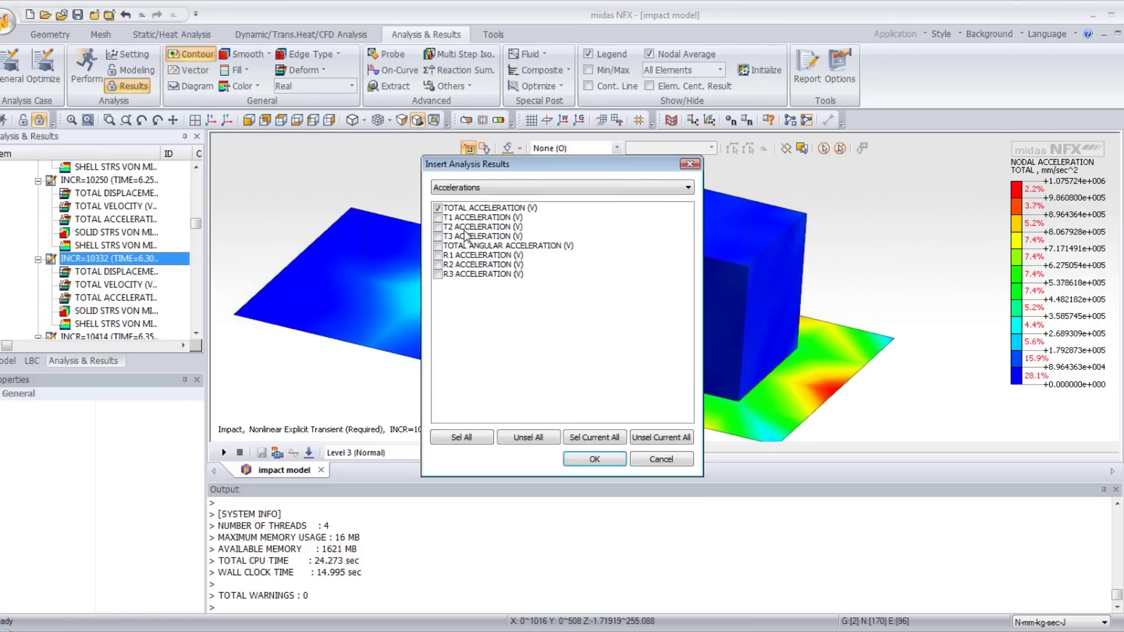
left_click(515, 188)
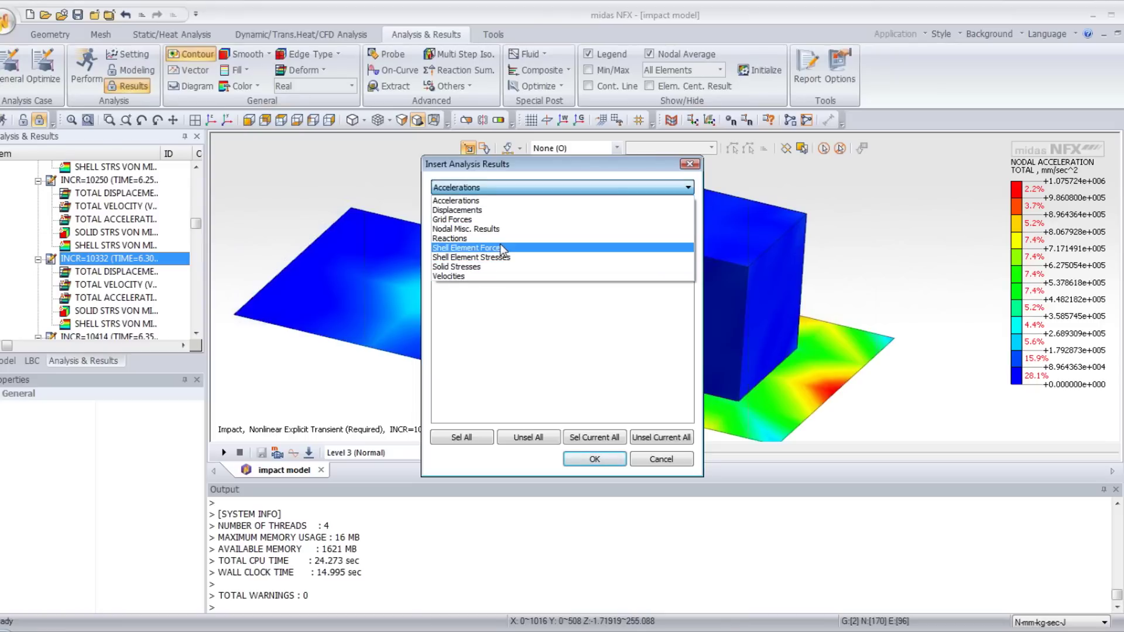
left_click(497, 267)
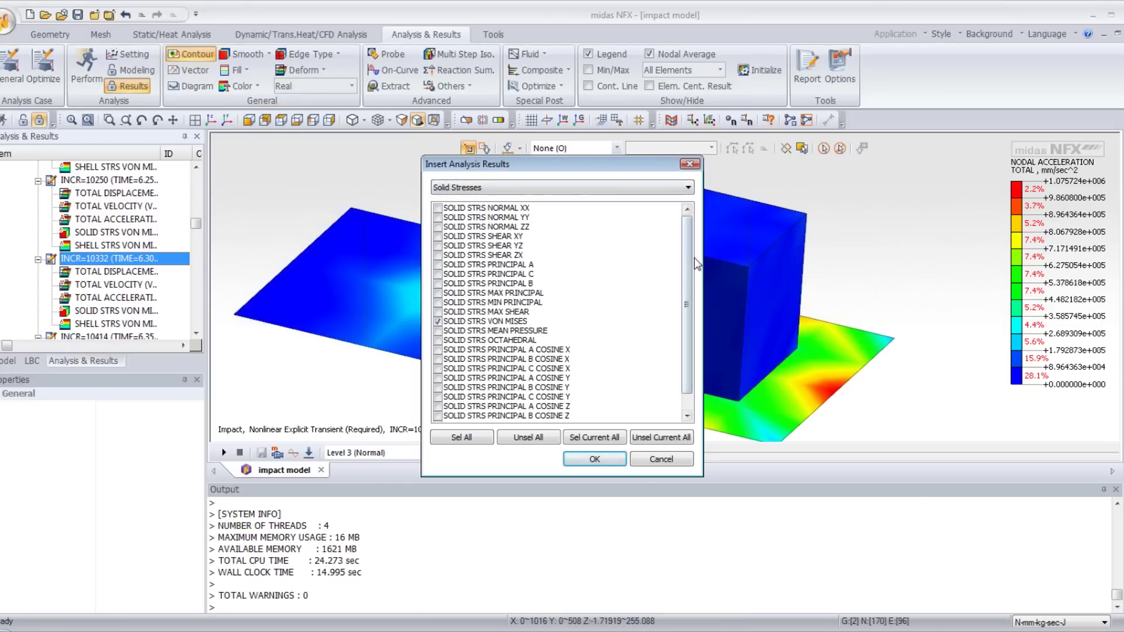
scroll(687, 266, "down", 1)
left_click(566, 187)
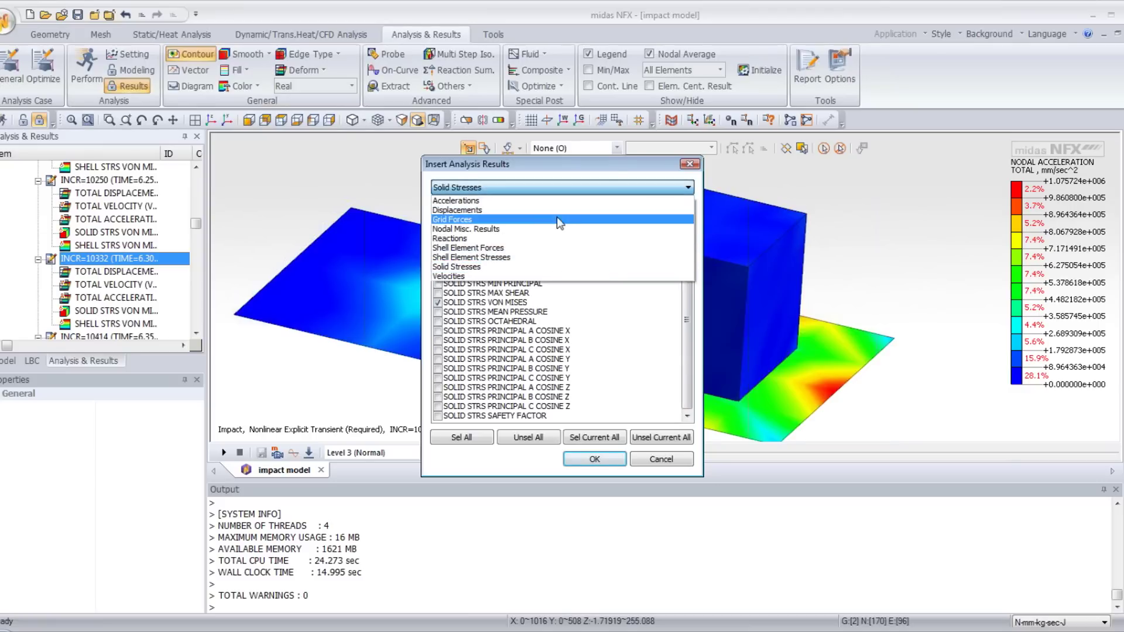
left_click(539, 258)
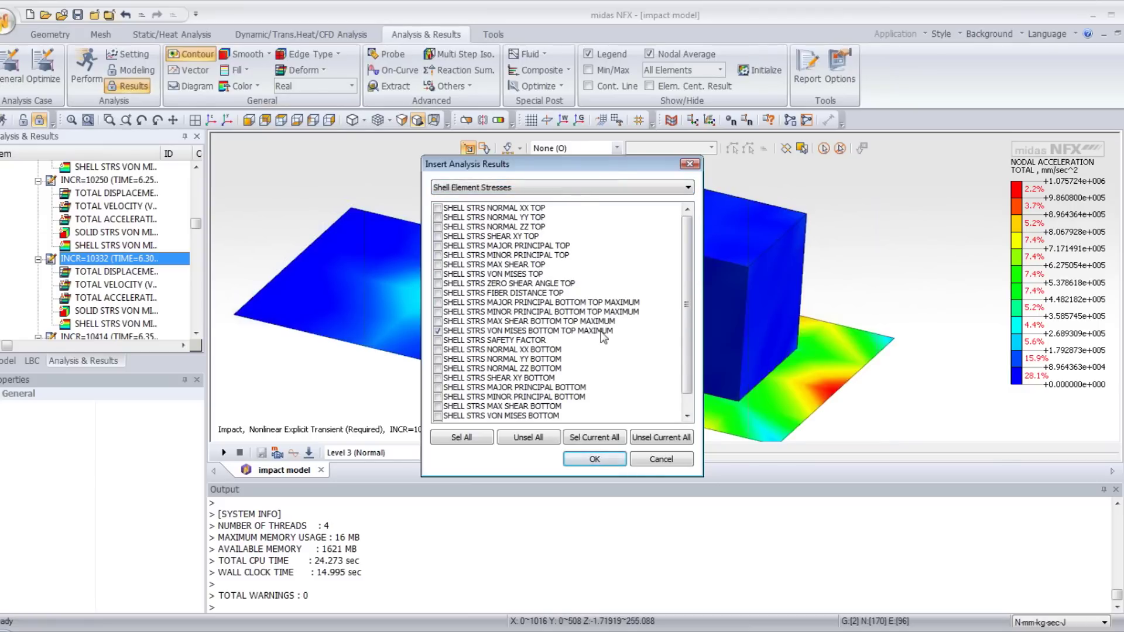
left_click(660, 460)
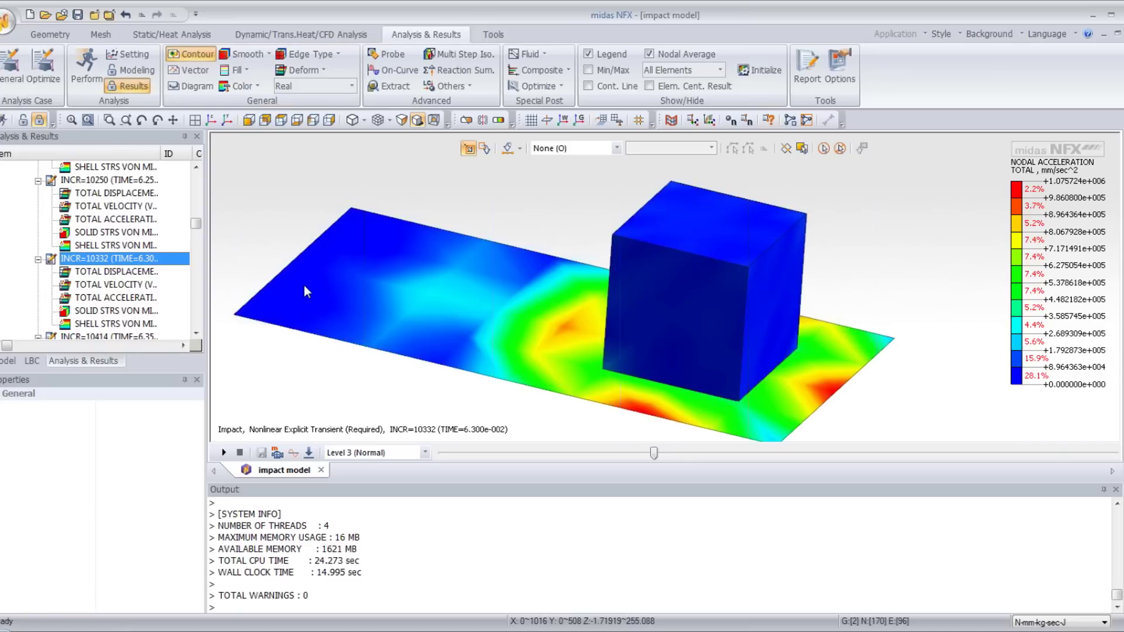